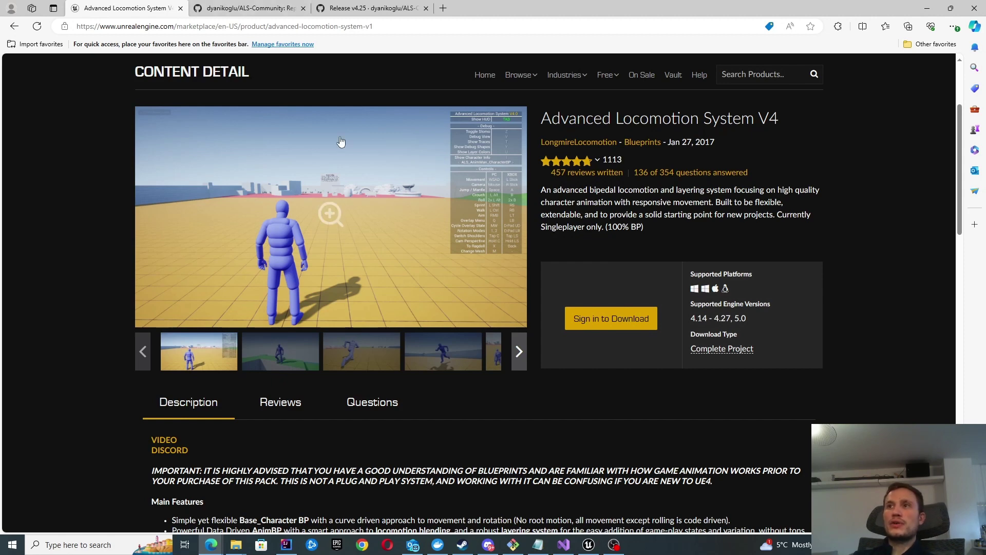
Step: Switch to the dyanikoglu/ALS-Community GitHub tab, glancing back at the marketplace tab
click(257, 9)
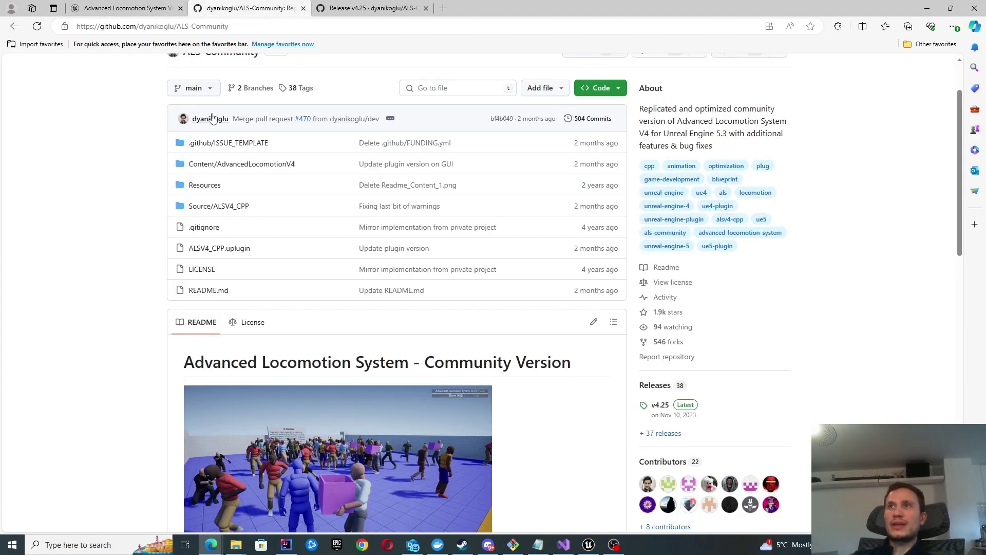
scroll(385, 165, down, 2)
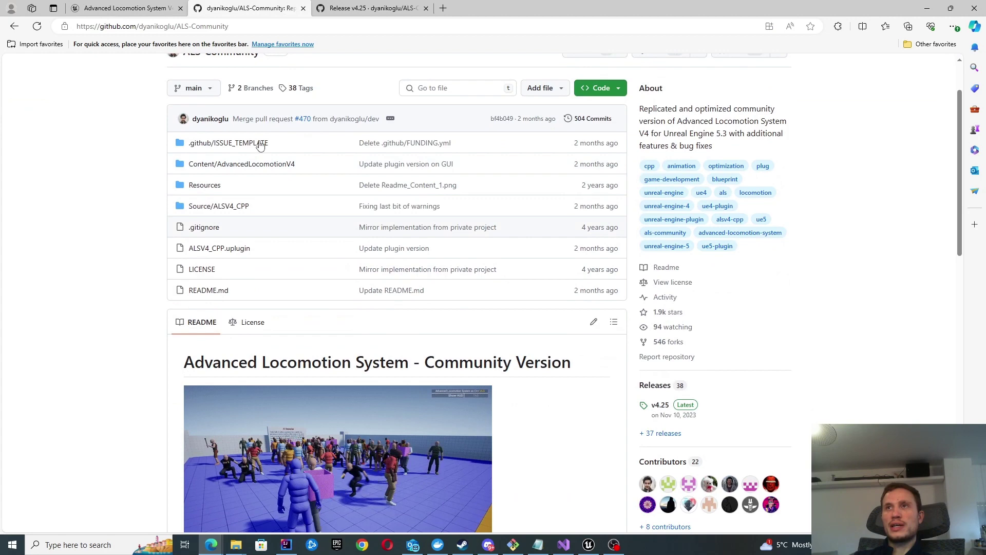
key(ctrl+shift+Tab)
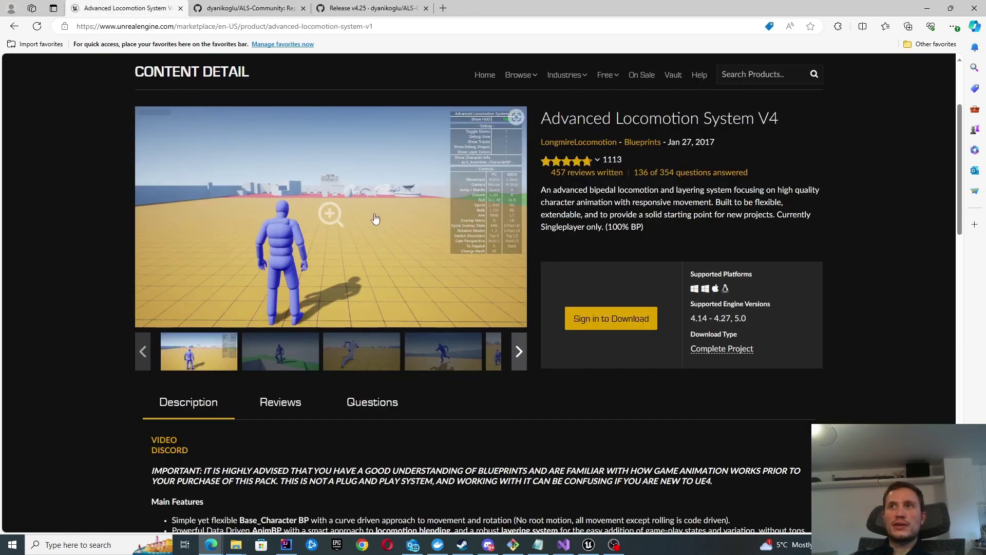
key(ctrl+Tab)
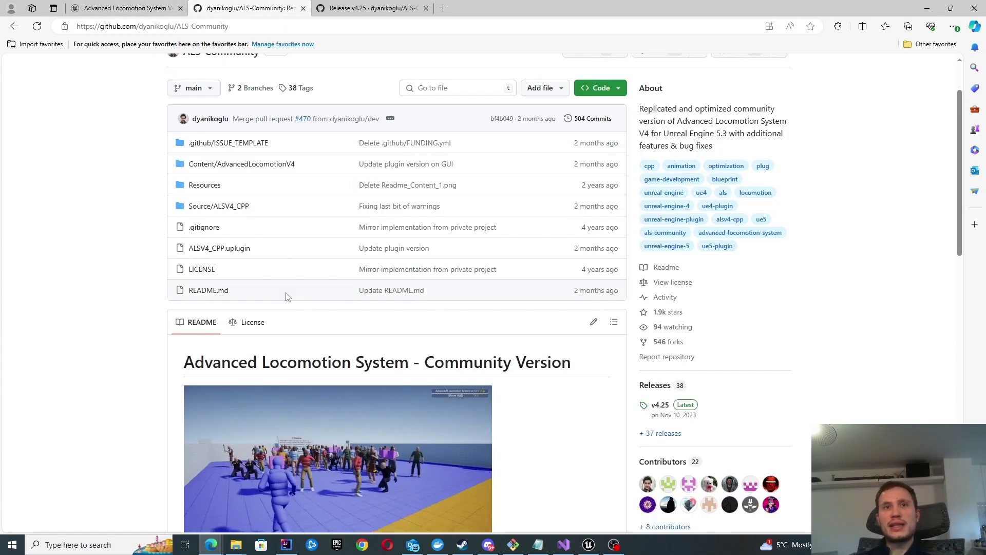
scroll(285, 296, down, 2)
scroll(274, 296, down, 2)
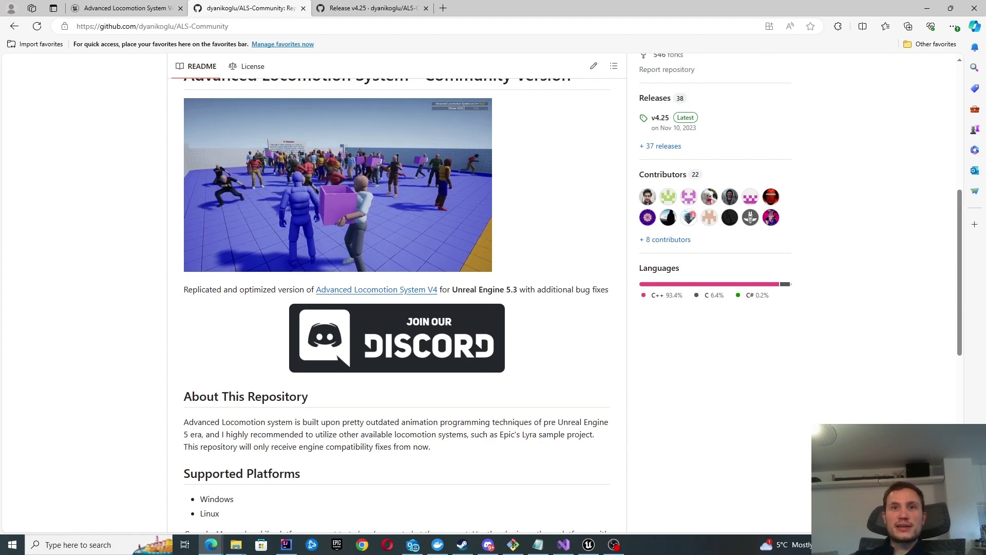
scroll(347, 289, up, 2)
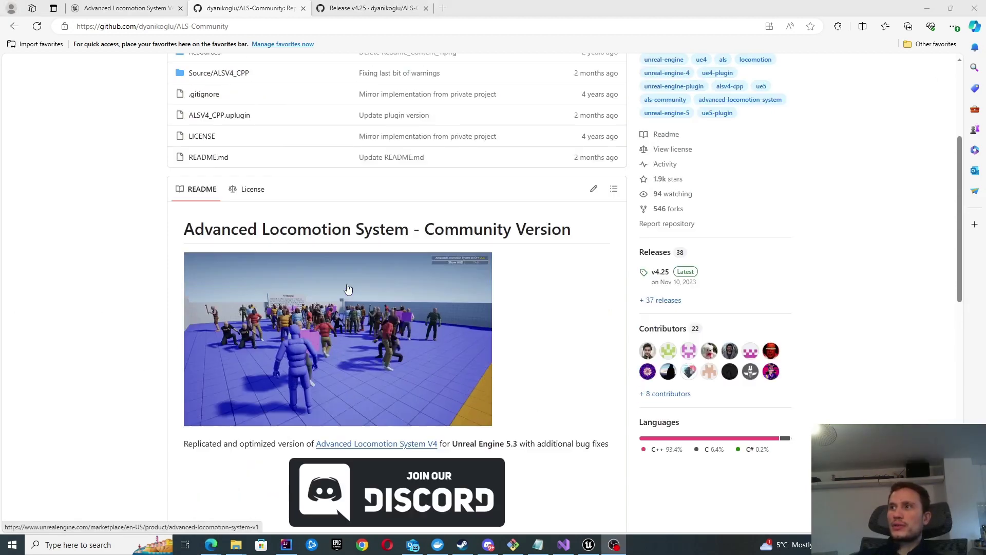
scroll(348, 289, up, 1)
scroll(502, 273, up, 2)
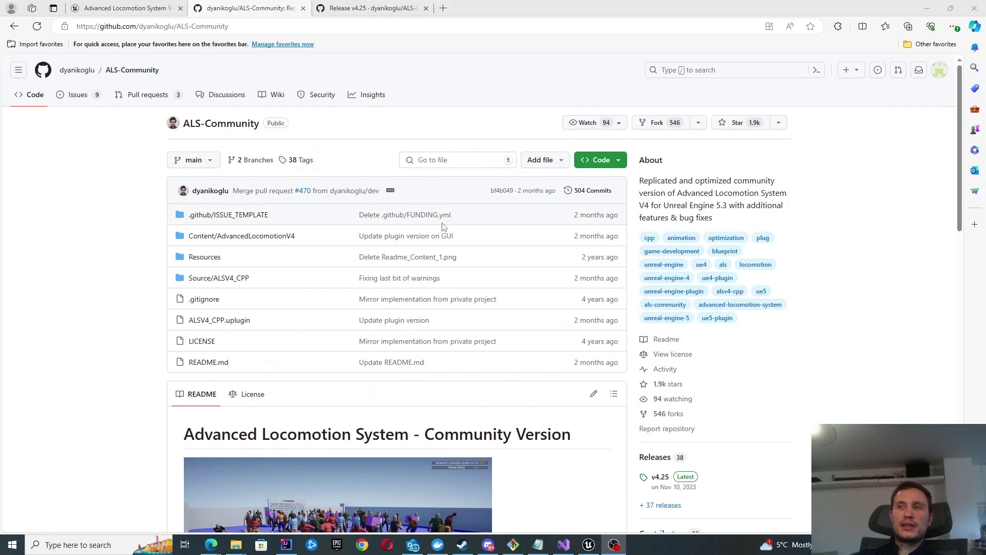
scroll(435, 232, down, 1)
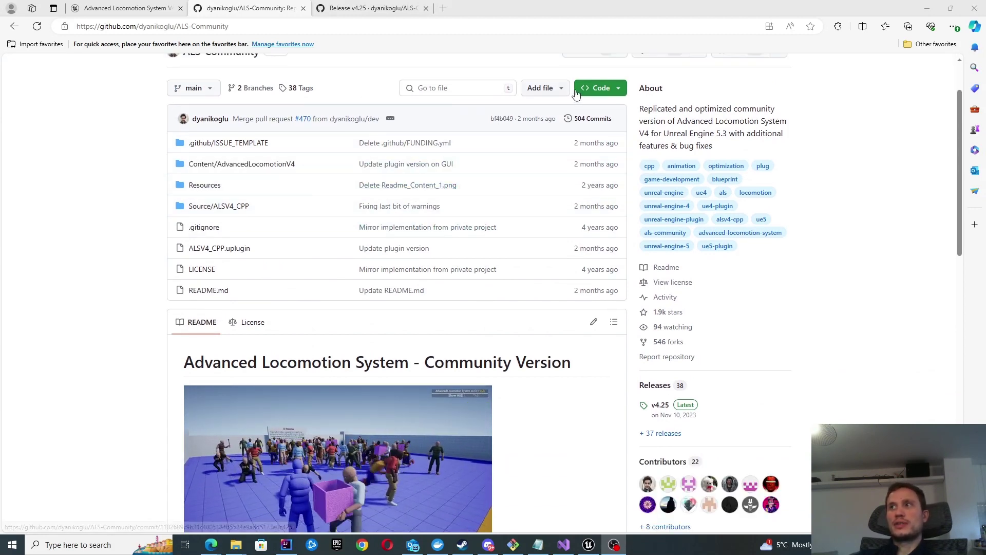
click(593, 88)
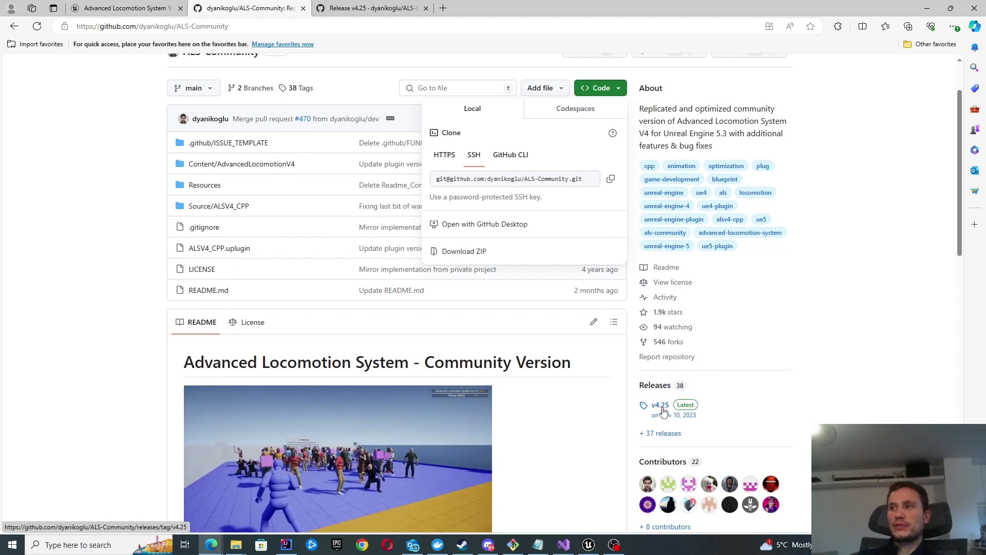
click(366, 6)
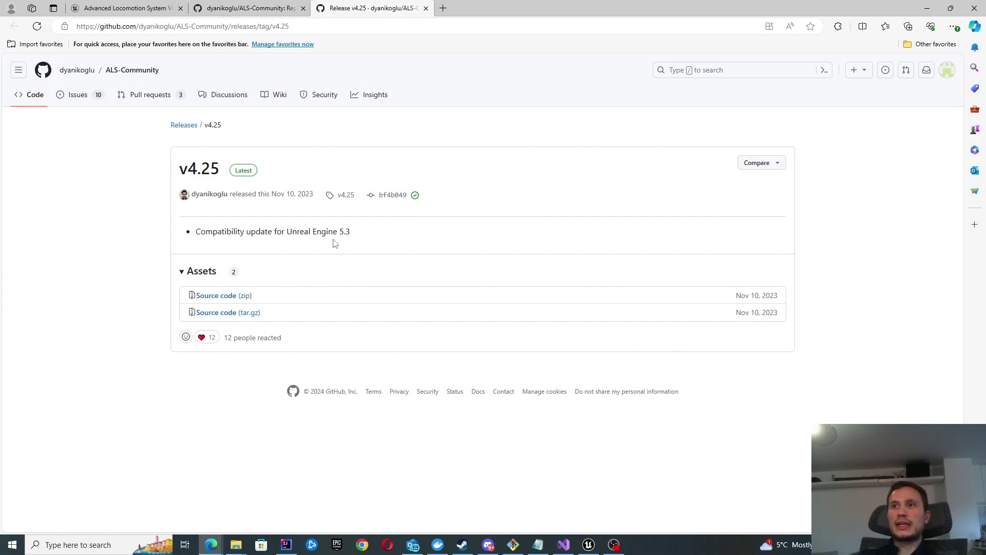
click(272, 6)
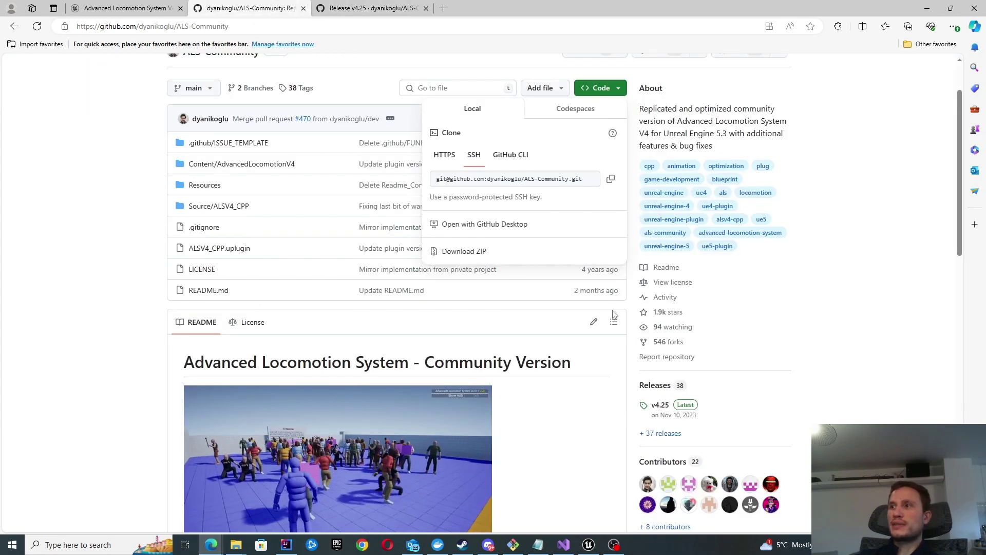
click(660, 404)
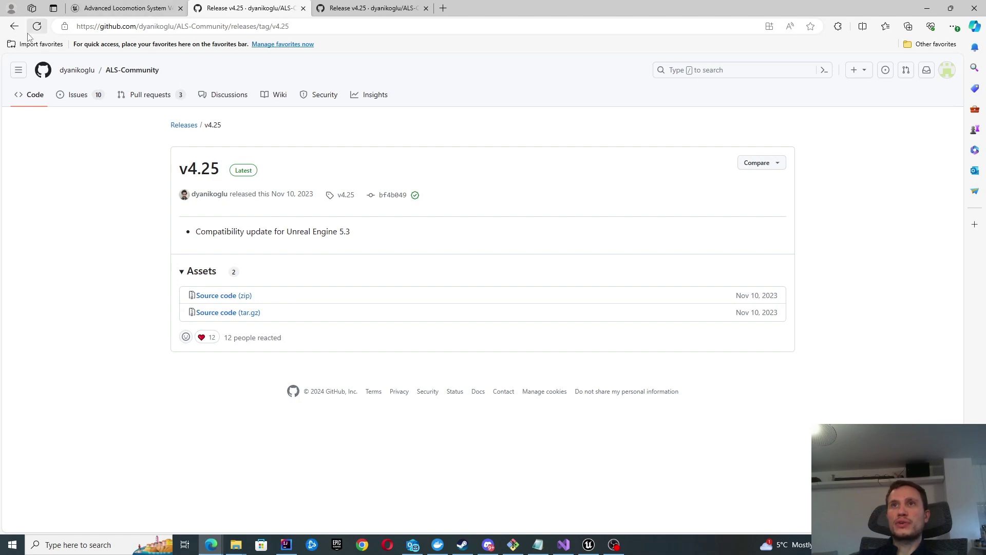
click(14, 26)
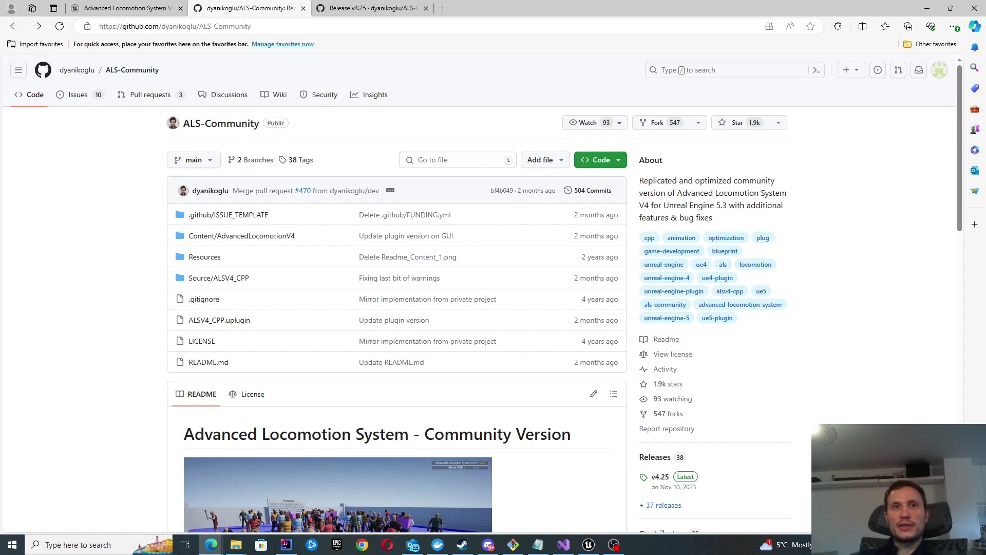
Step: Create a Blank C++ project named ALS_Demo from the Unreal Project Browser
key(alt+Tab)
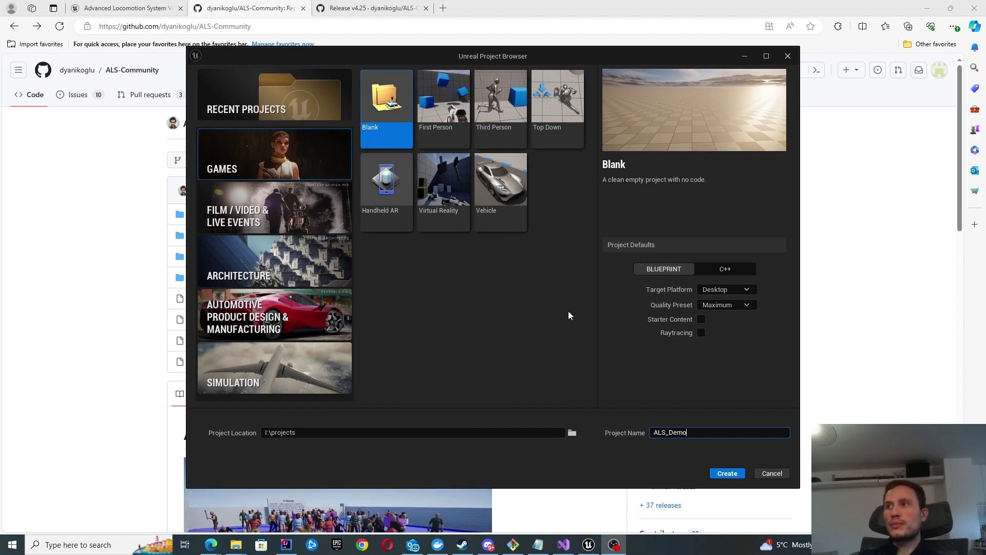
click(727, 268)
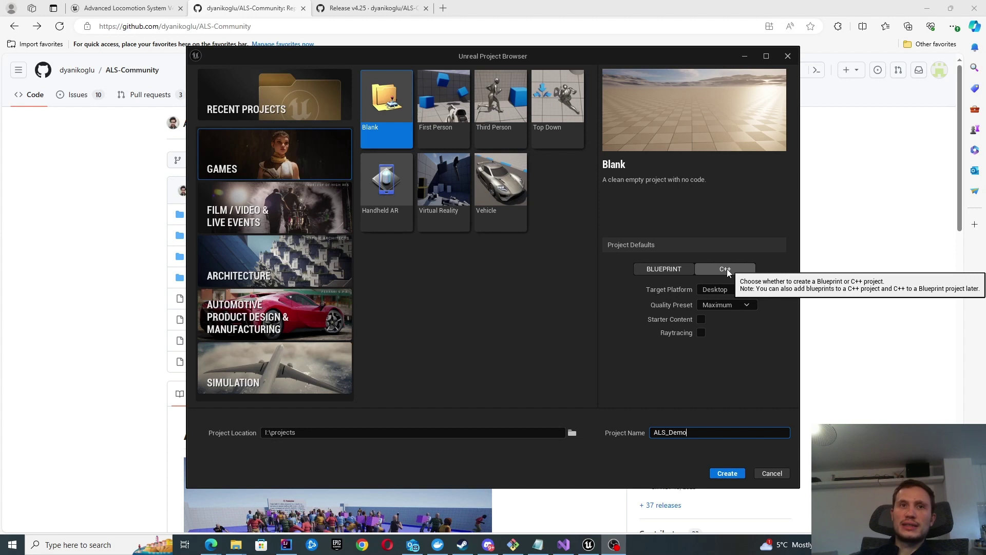
click(727, 269)
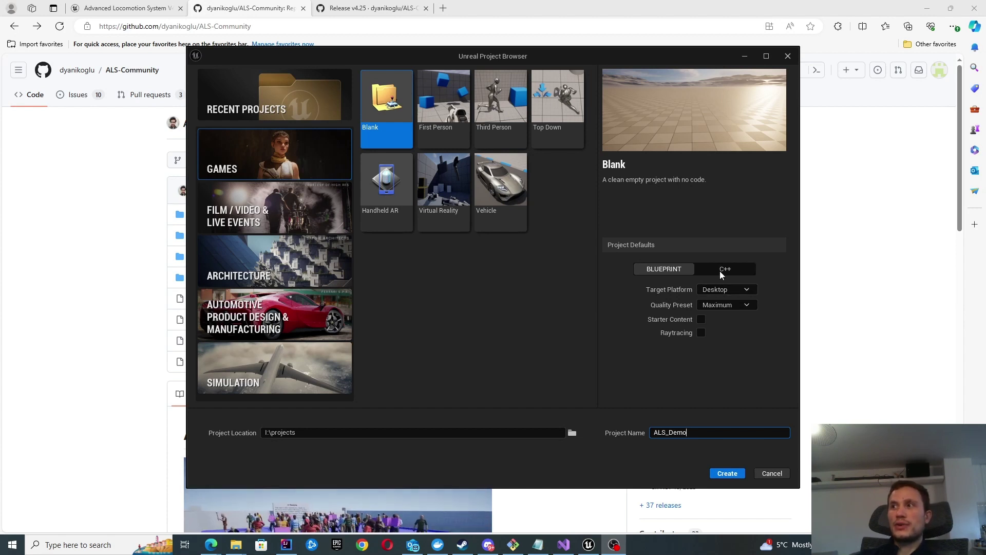
click(739, 269)
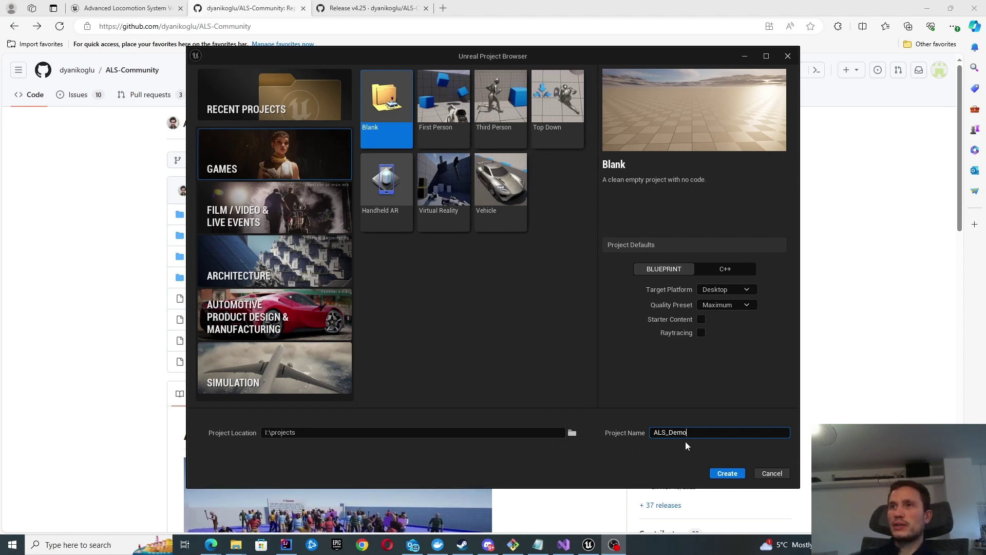
click(719, 474)
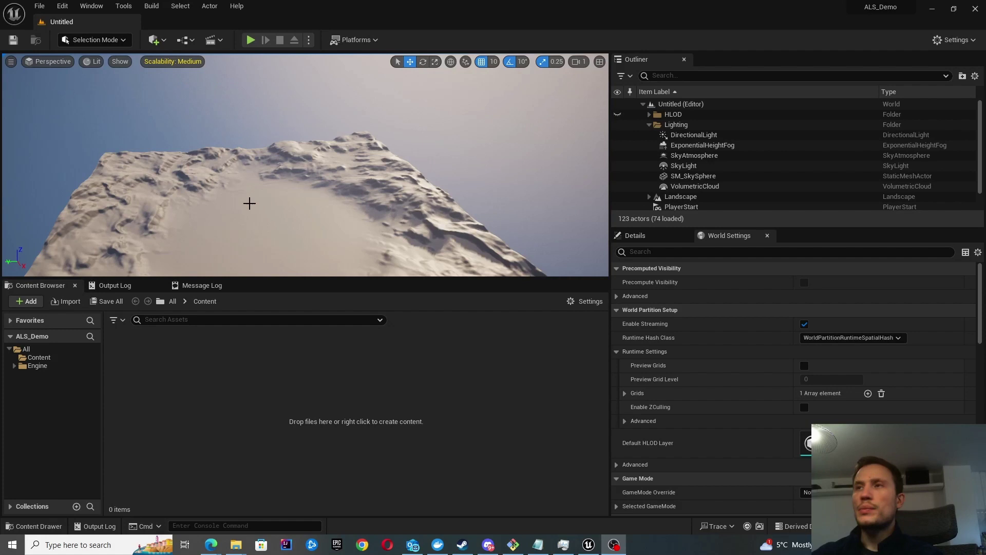
mouse_move(236, 545)
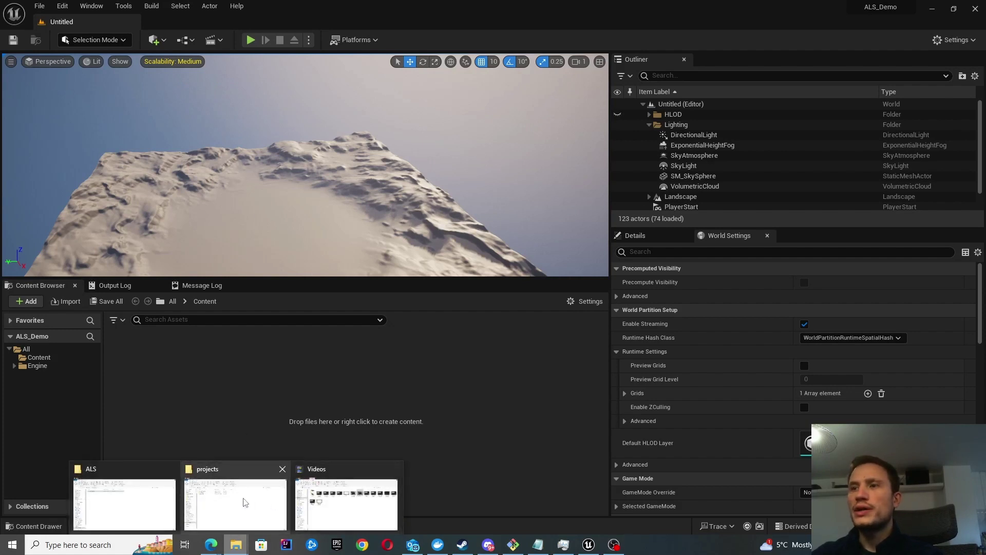
Step: Arrange the two Explorer windows and create a Plugins folder inside ALS_Demo
click(243, 502)
click(123, 501)
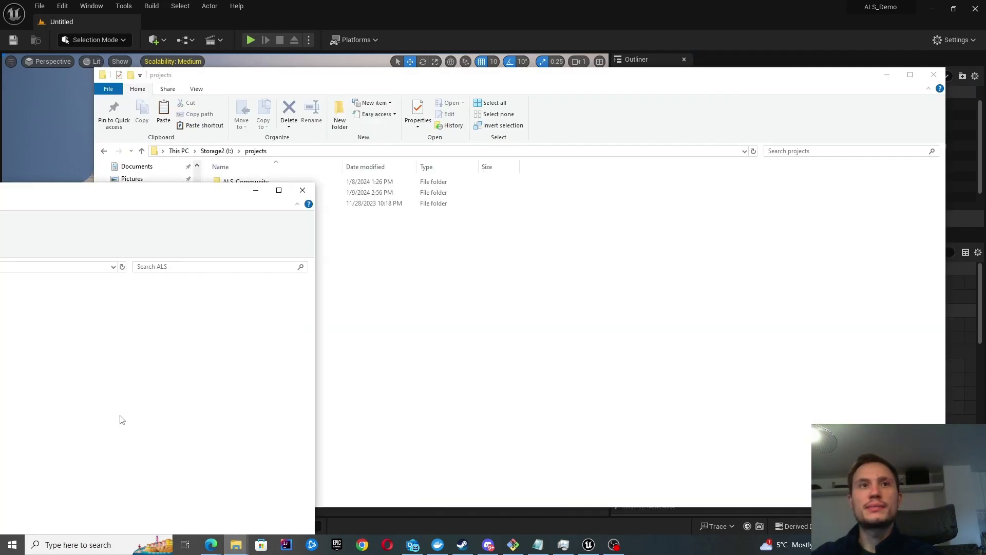
drag(690, 303, 863, 249)
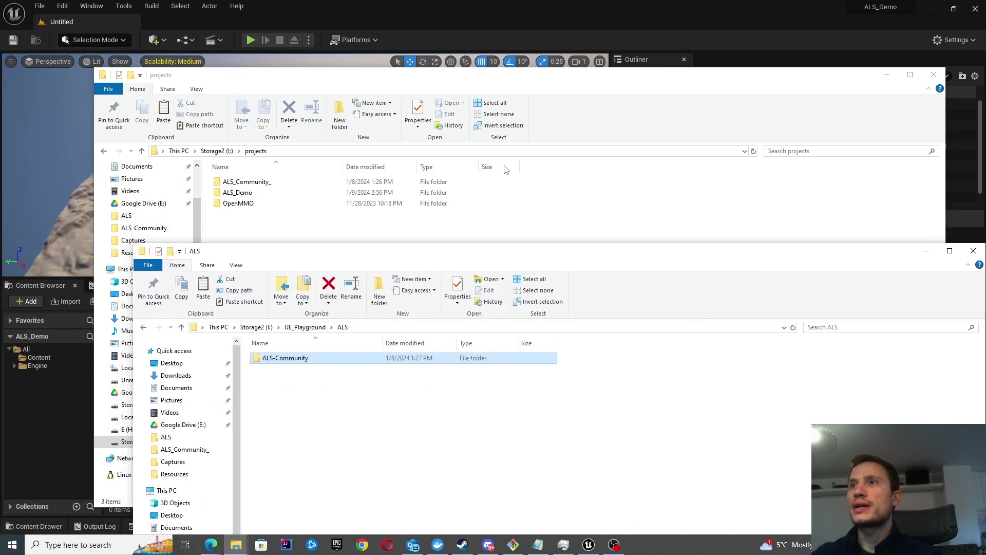
double_click(300, 192)
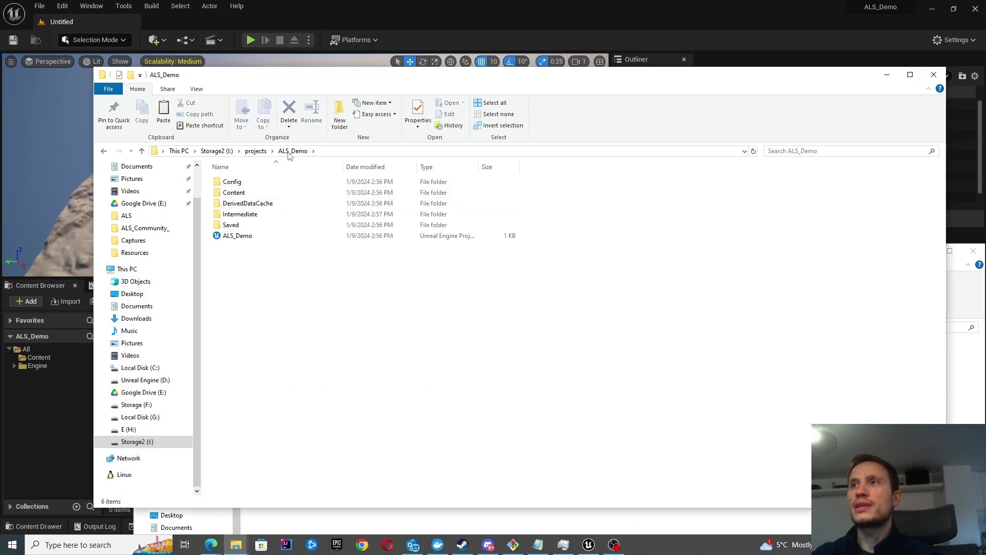
right_click(270, 302)
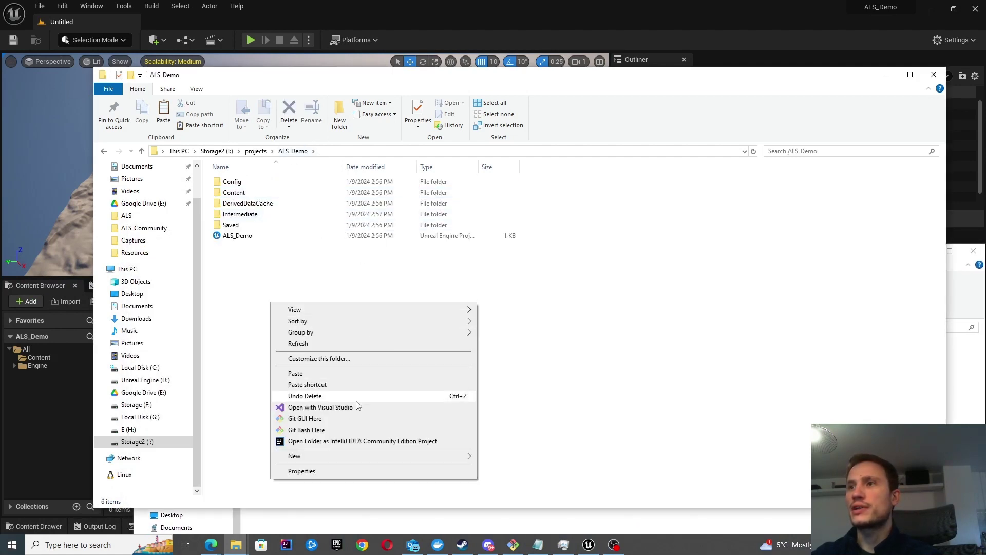
mouse_move(309, 456)
click(509, 360)
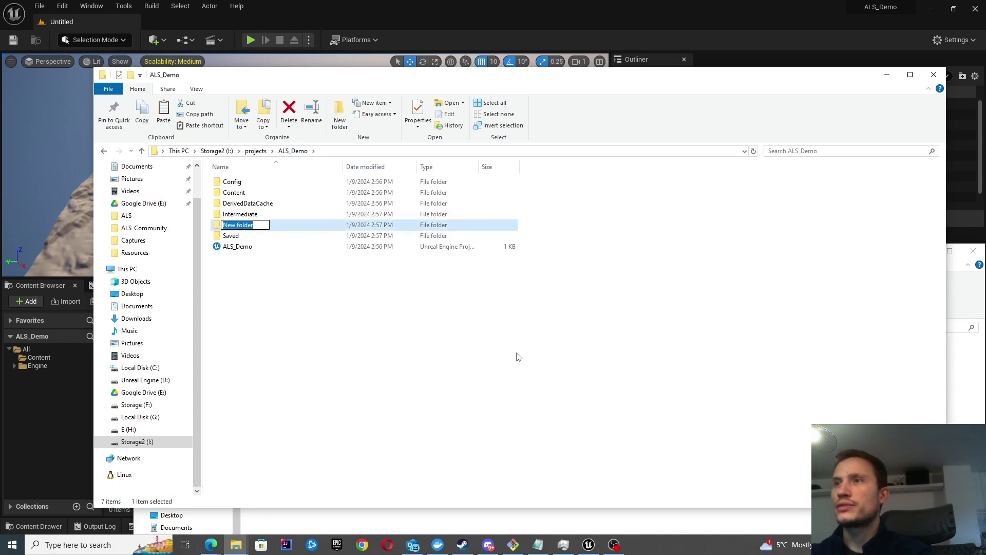
text(Plugins)
key(Return)
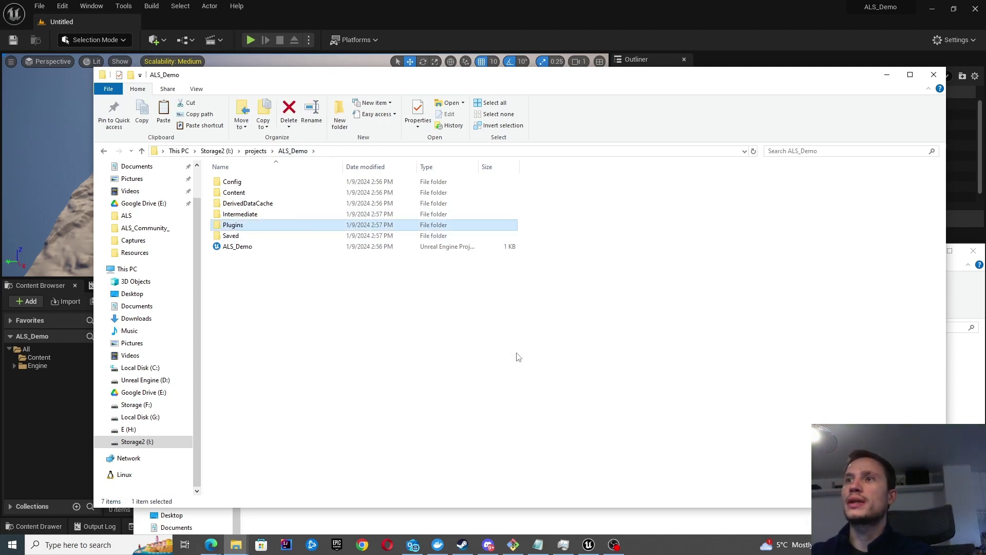
Step: Paste the ALS-Community folder into ALS_Demo's Plugins folder
click(954, 394)
click(300, 362)
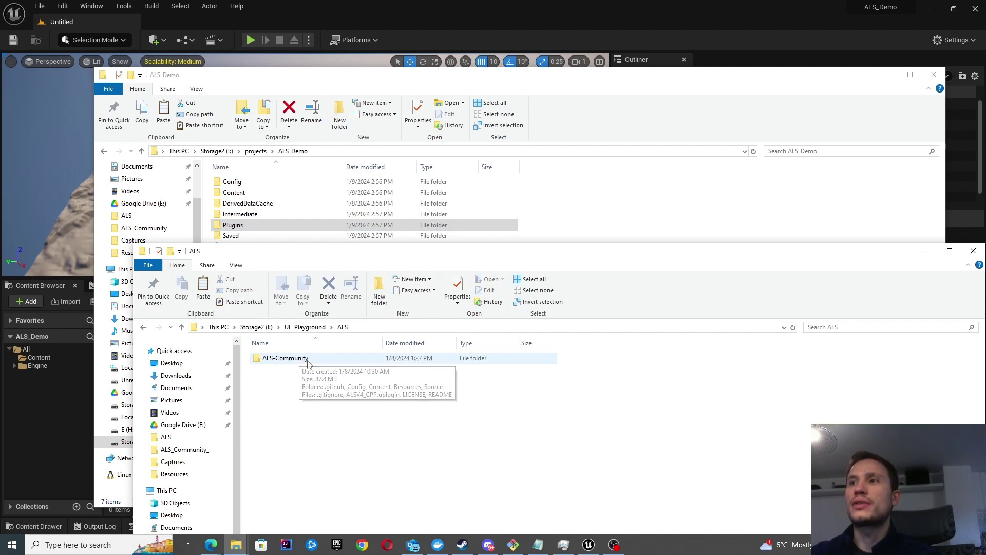
click(302, 361)
double_click(271, 225)
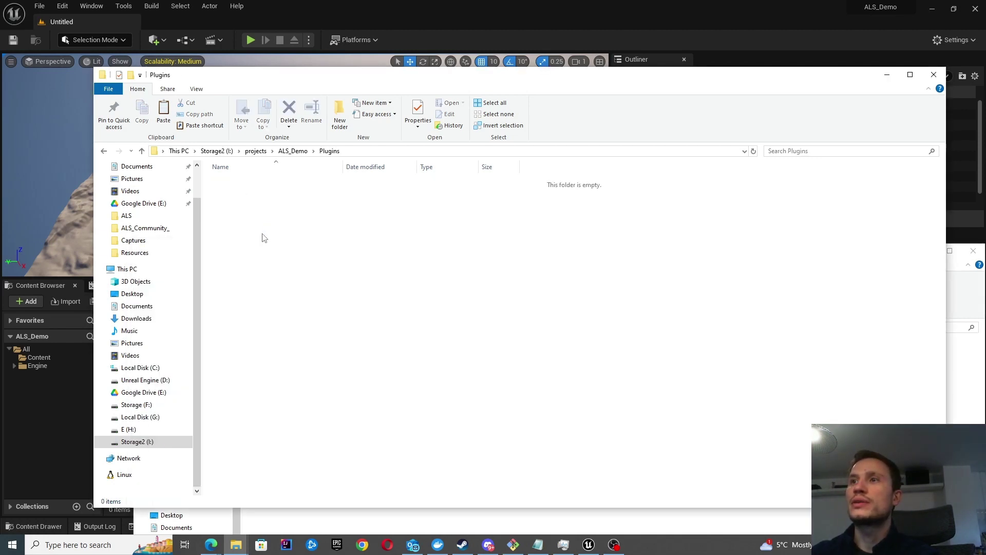
key(ctrl+v)
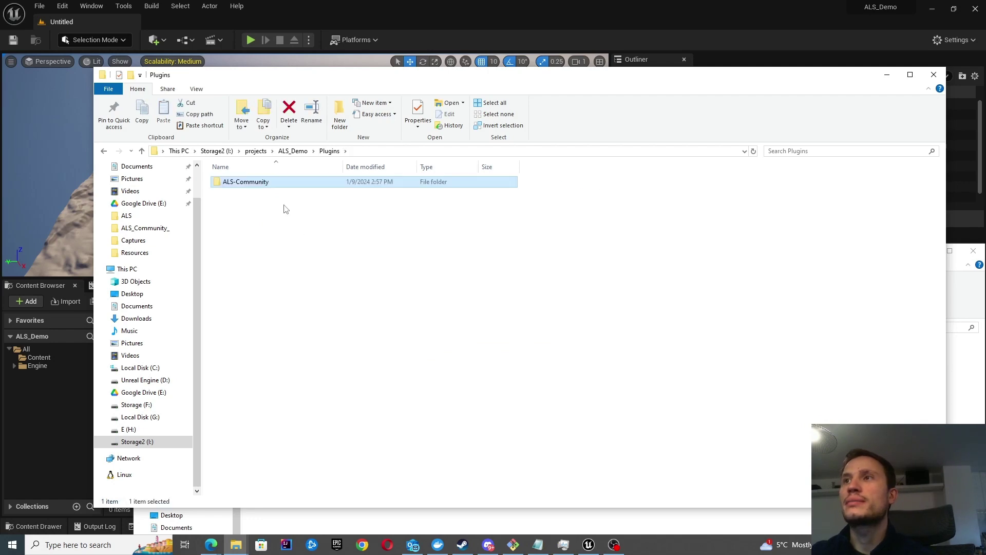
Step: Close Unreal and relaunch ALS_Demo.uproject, accepting the rebuild and dismissing the compile error
click(976, 10)
click(292, 151)
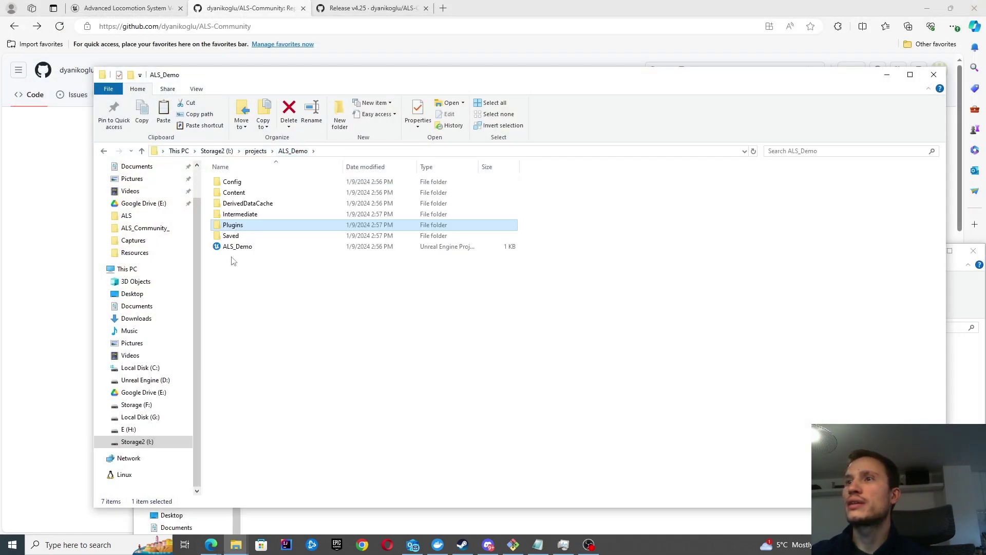
double_click(237, 247)
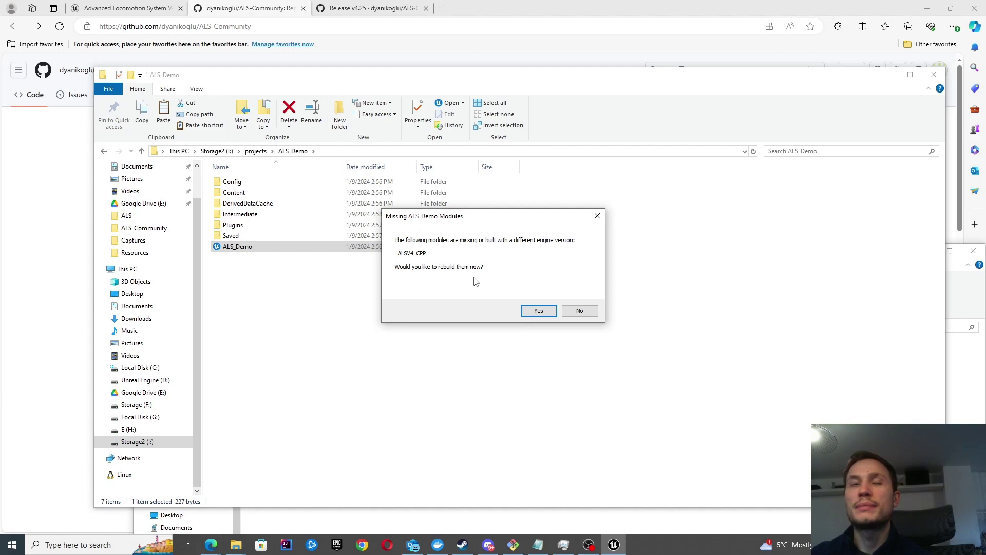
click(530, 312)
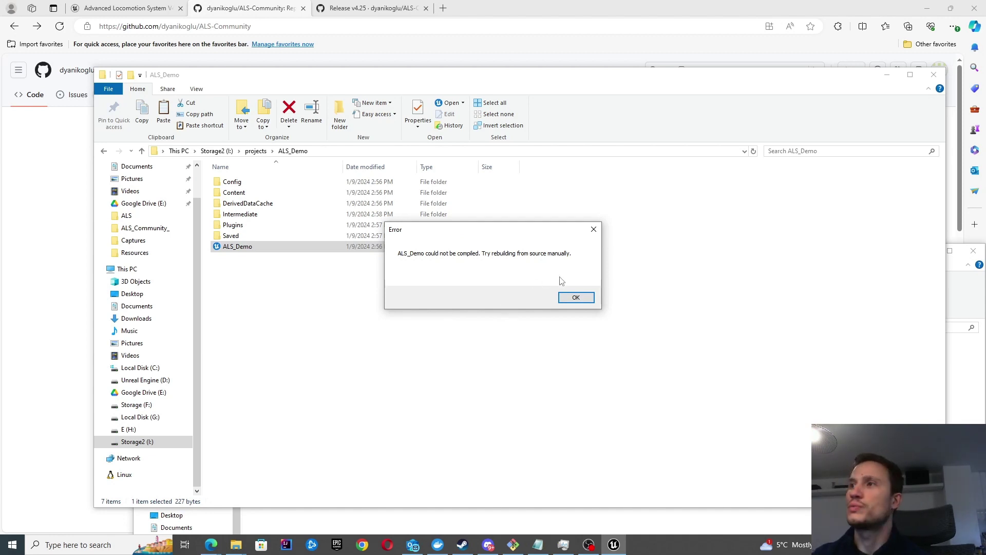
click(576, 298)
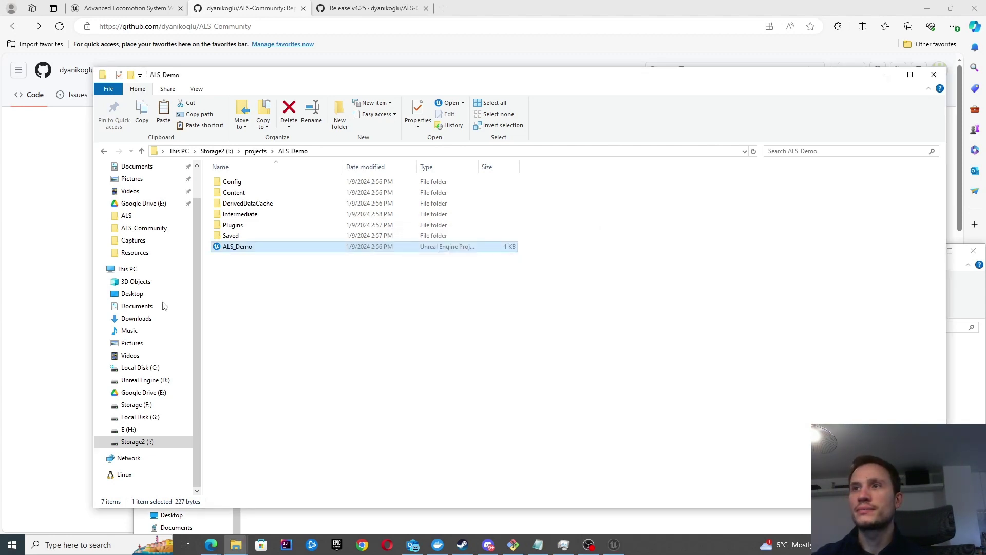
Step: Delete the Plugins folder and relaunch ALS_Demo.uproject
click(264, 225)
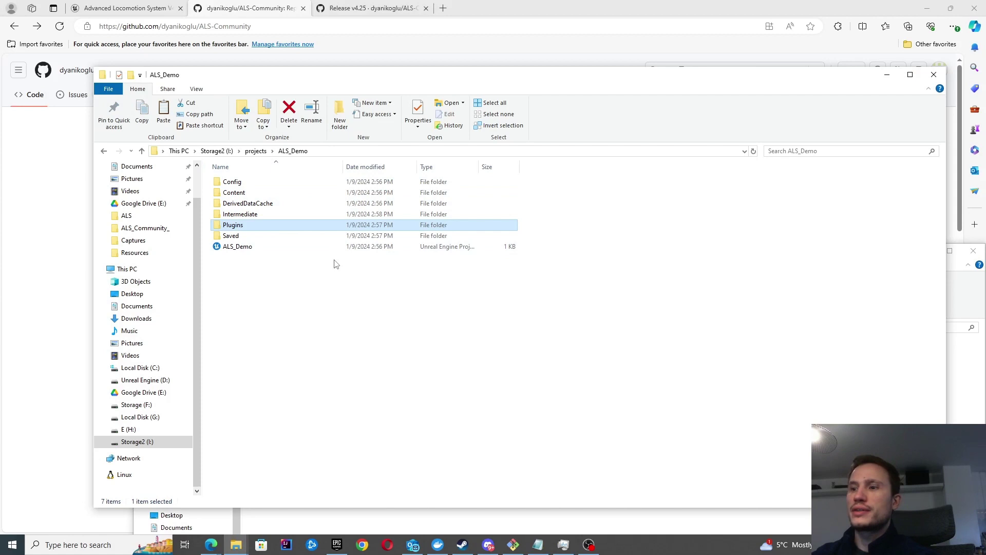
key(Delete)
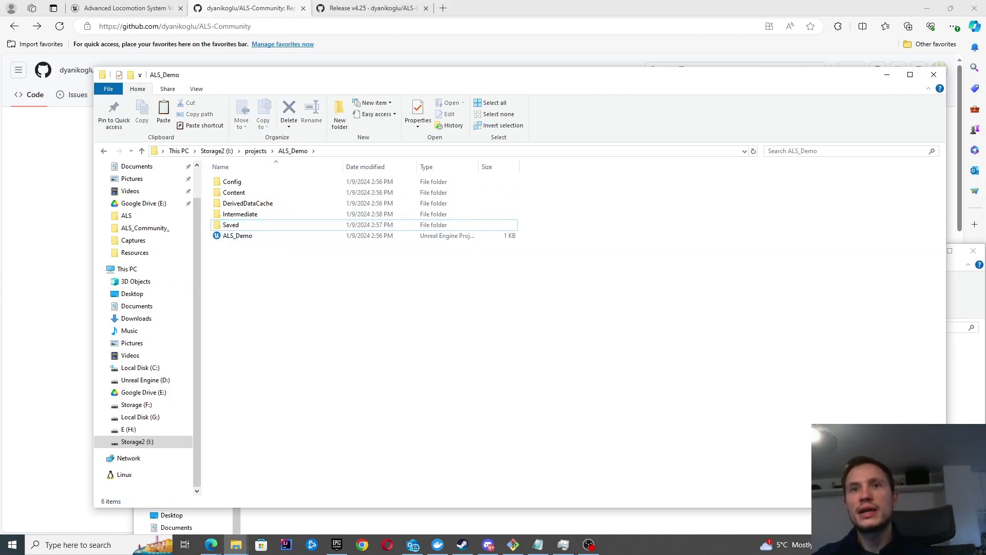
double_click(304, 237)
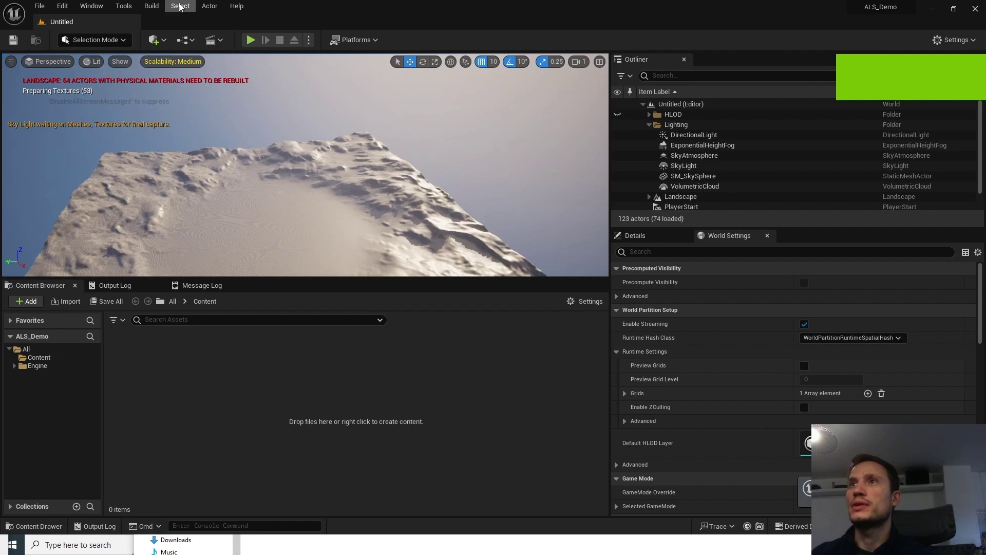
Step: Add a public C++ class ToDelete with no parent class and acknowledge the build notice
click(121, 8)
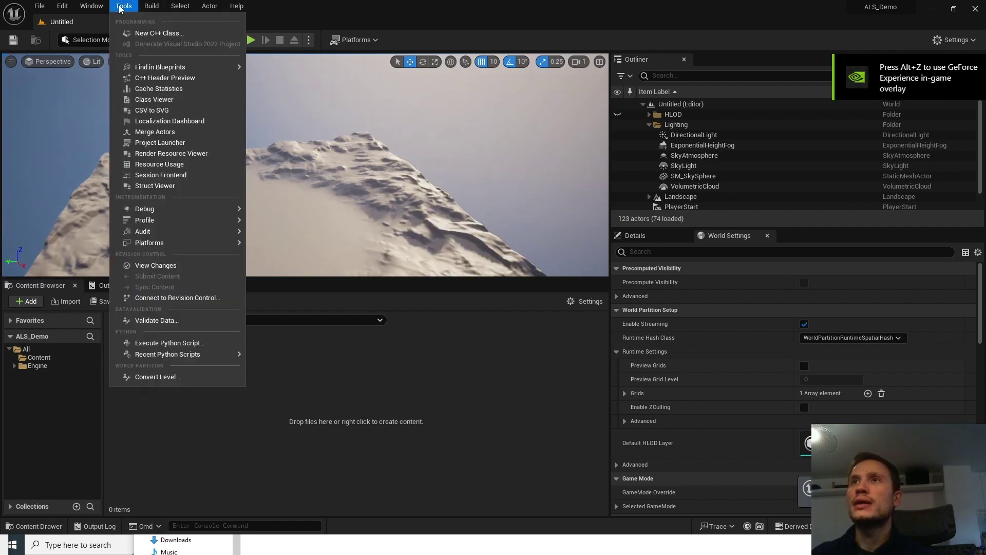
click(141, 35)
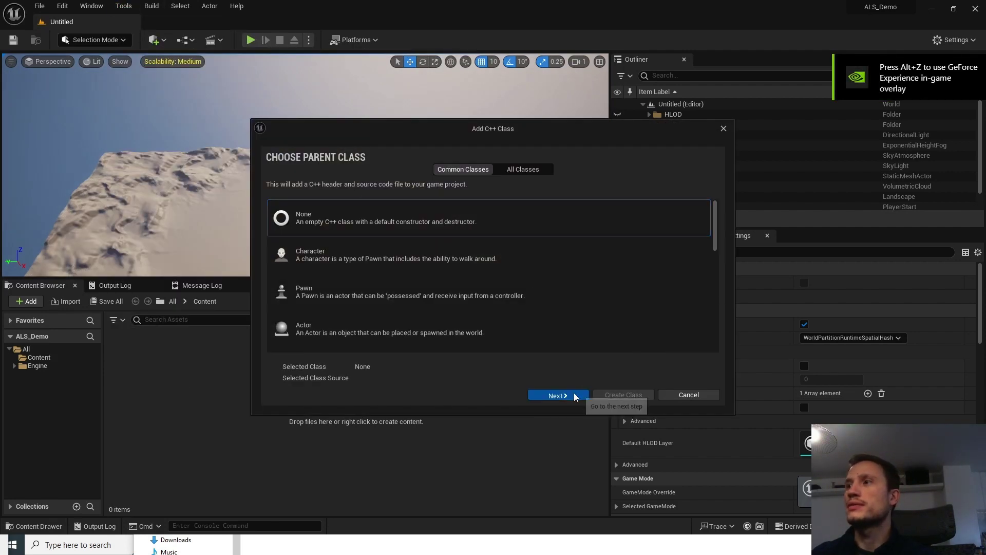
click(574, 393)
text(T)
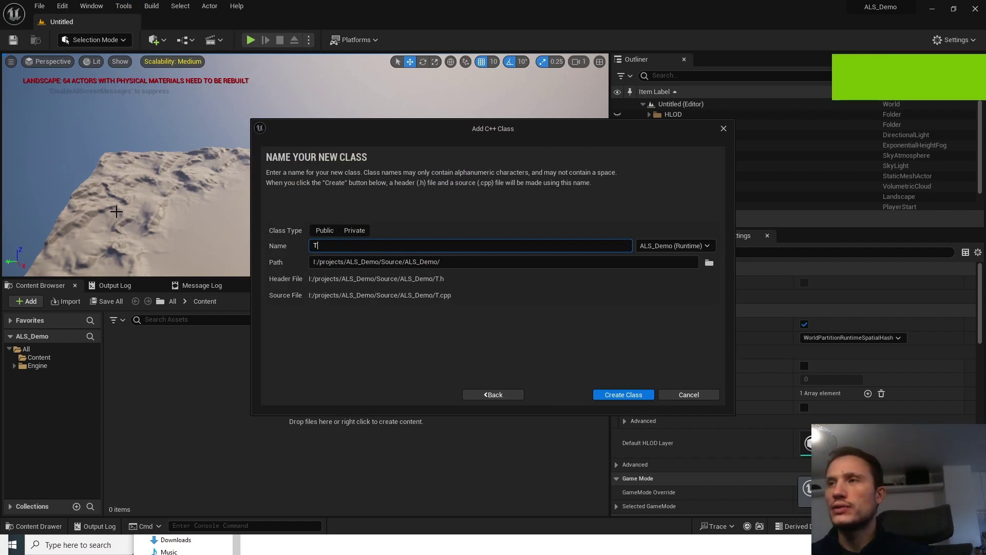
text(oDelete)
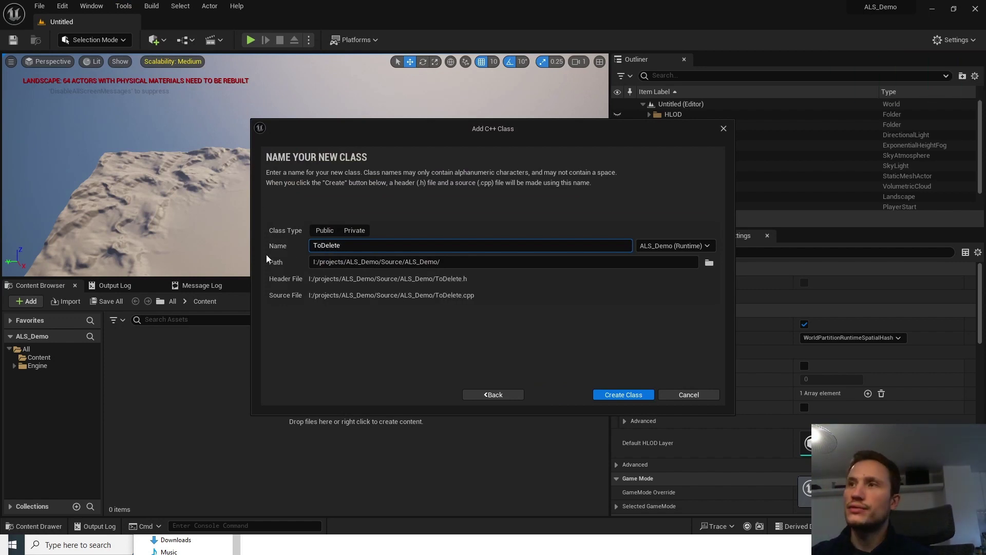
click(325, 230)
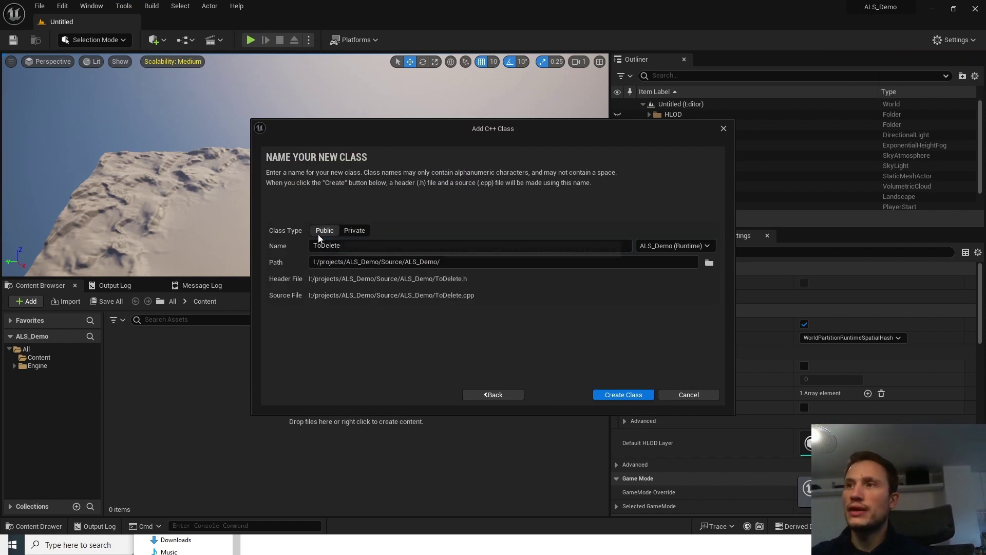
click(618, 397)
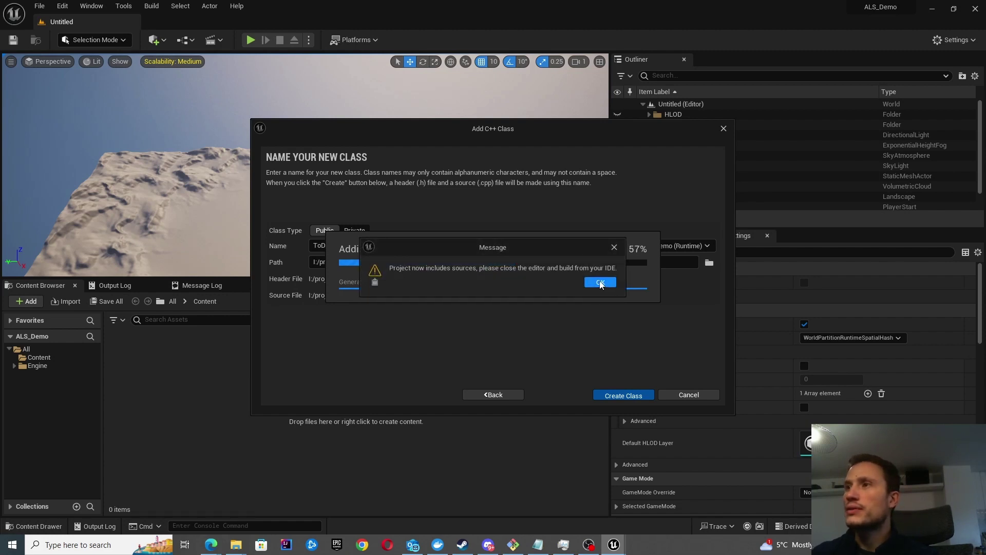
click(600, 284)
click(601, 285)
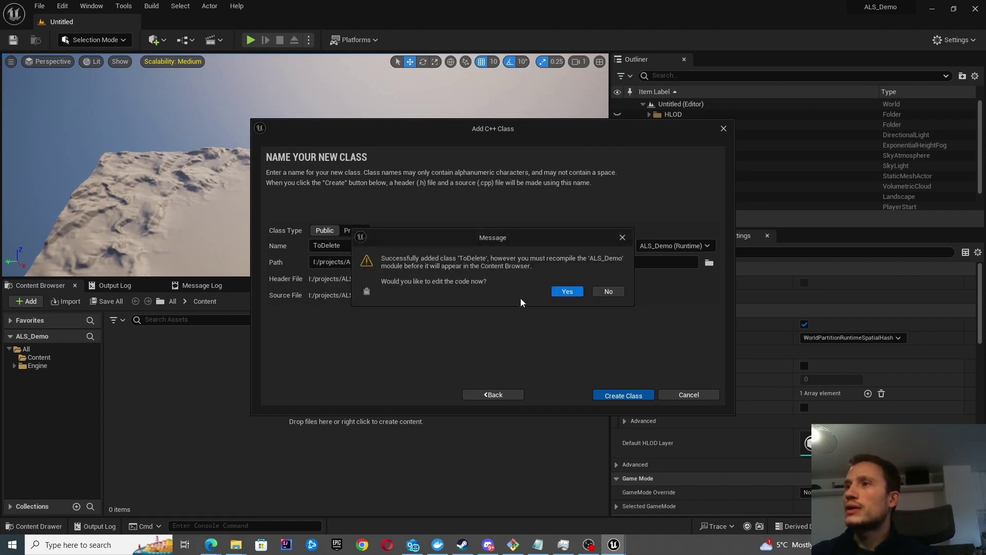
Step: Open ToDelete.cpp in Visual Studio 2022, then minimize it to return to Unreal
click(565, 292)
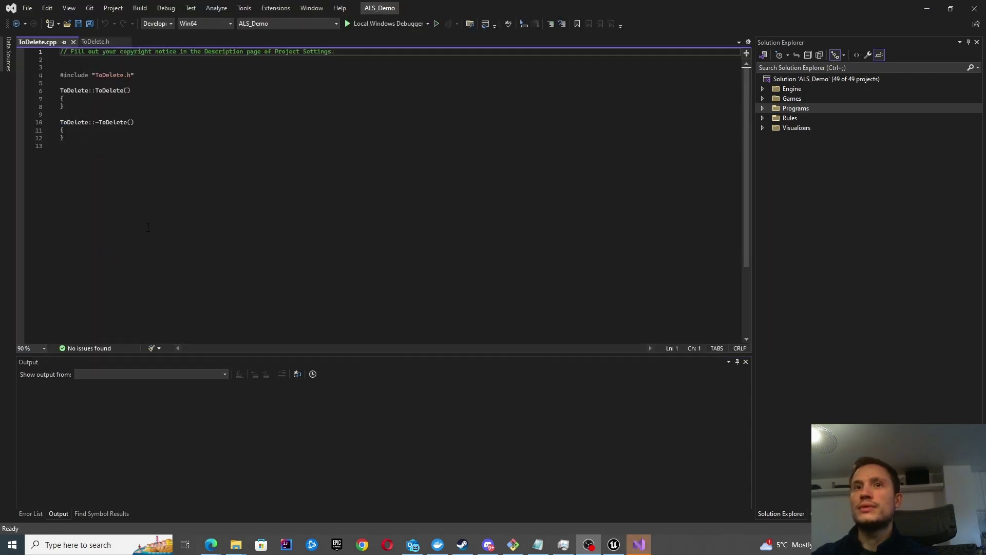
click(412, 155)
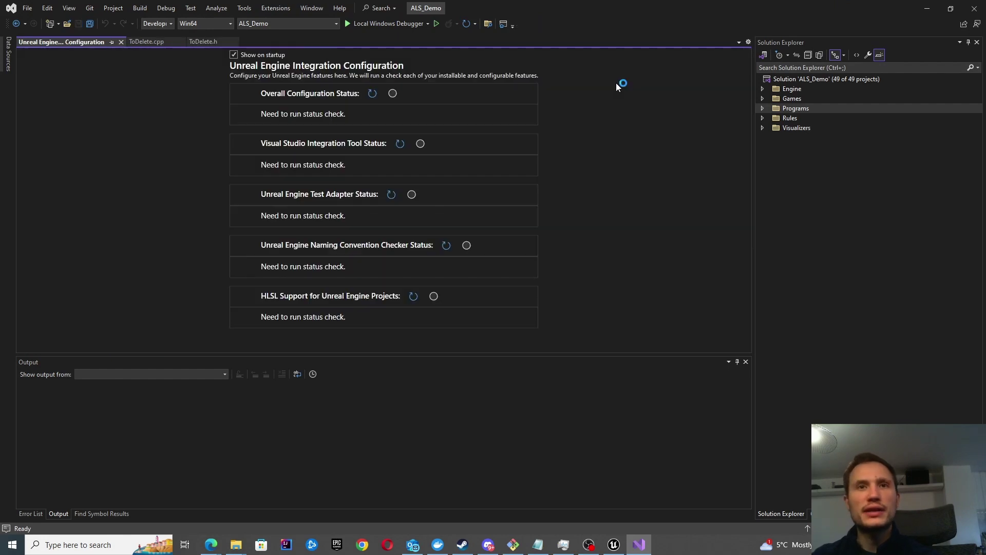
click(934, 10)
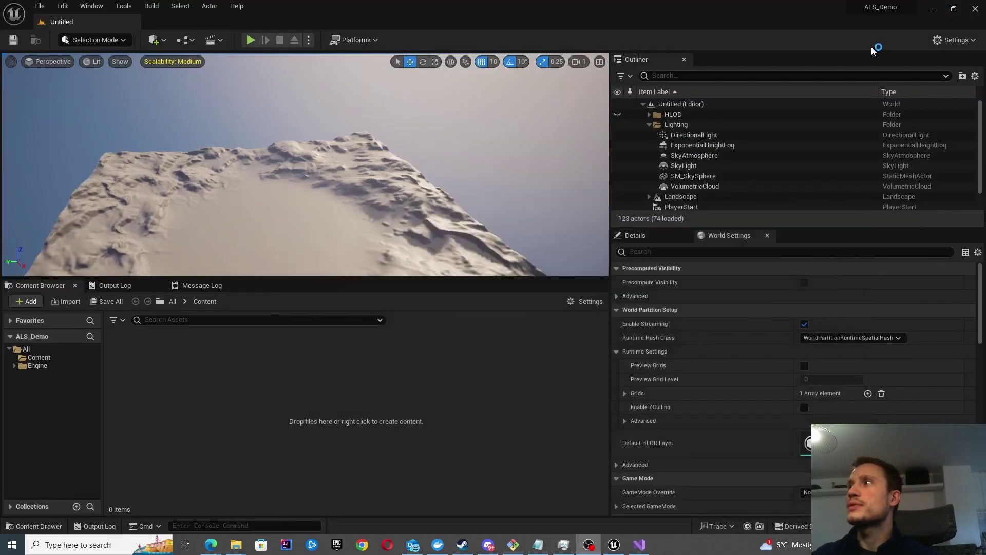
Step: Close Unreal and create a new Plugins folder in ALS_Demo
click(975, 10)
right_click(294, 309)
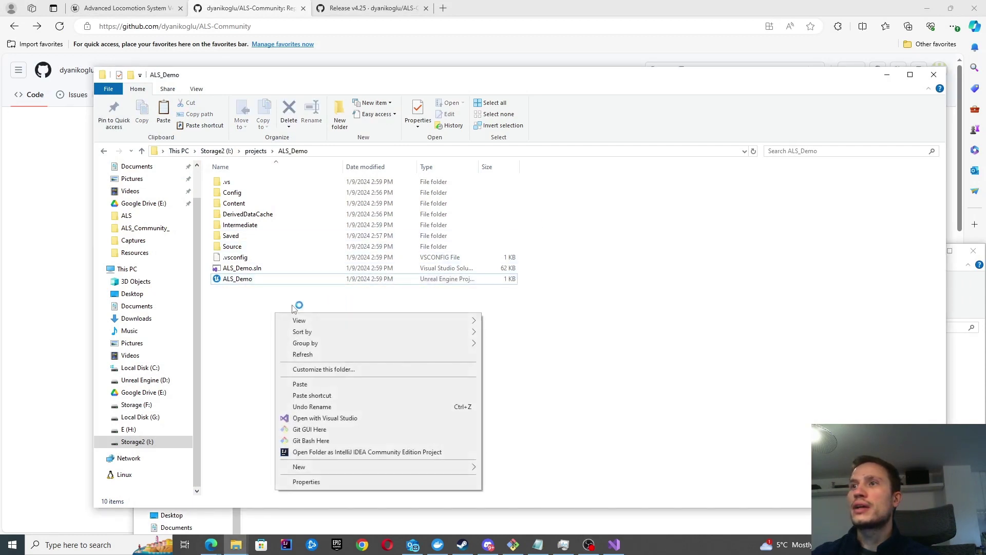
mouse_move(299, 466)
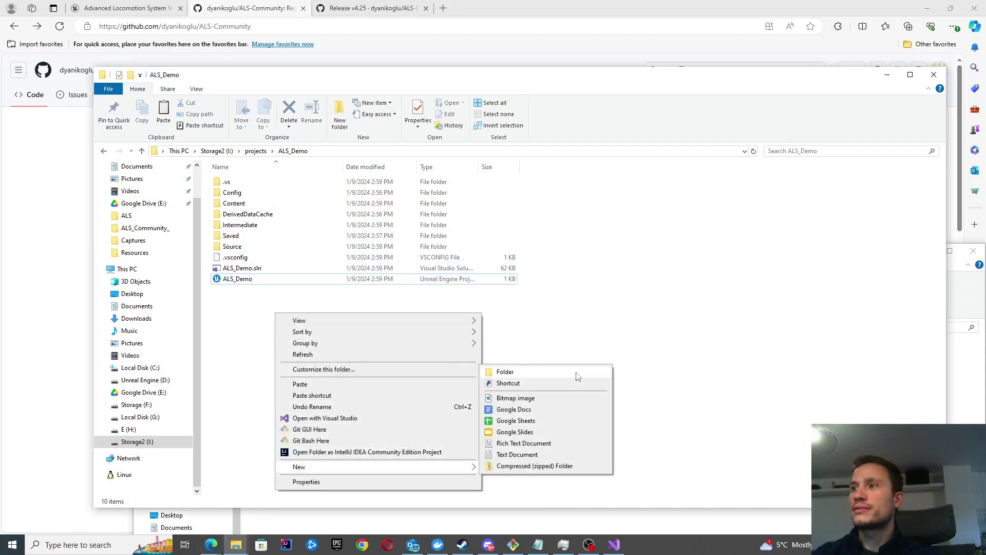
click(570, 373)
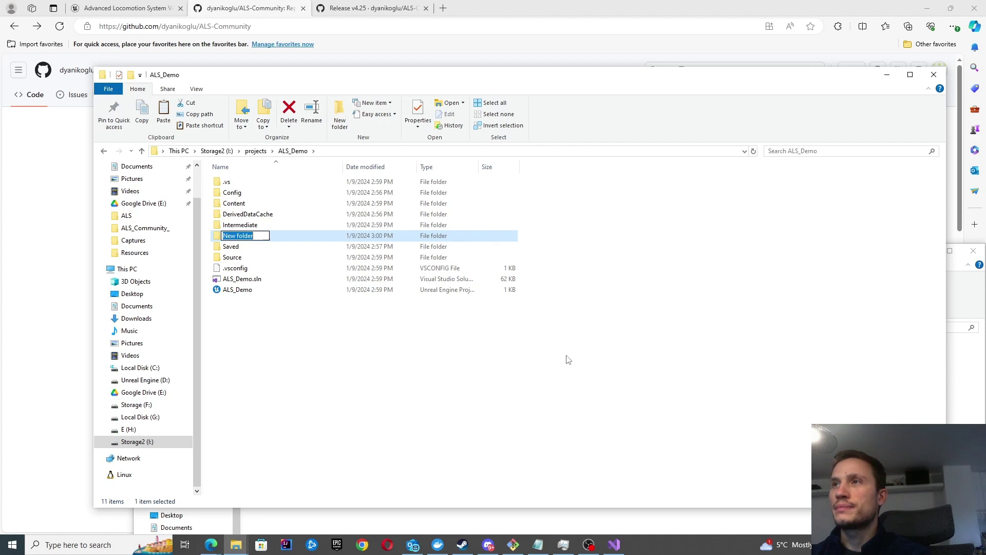
text(Plugins)
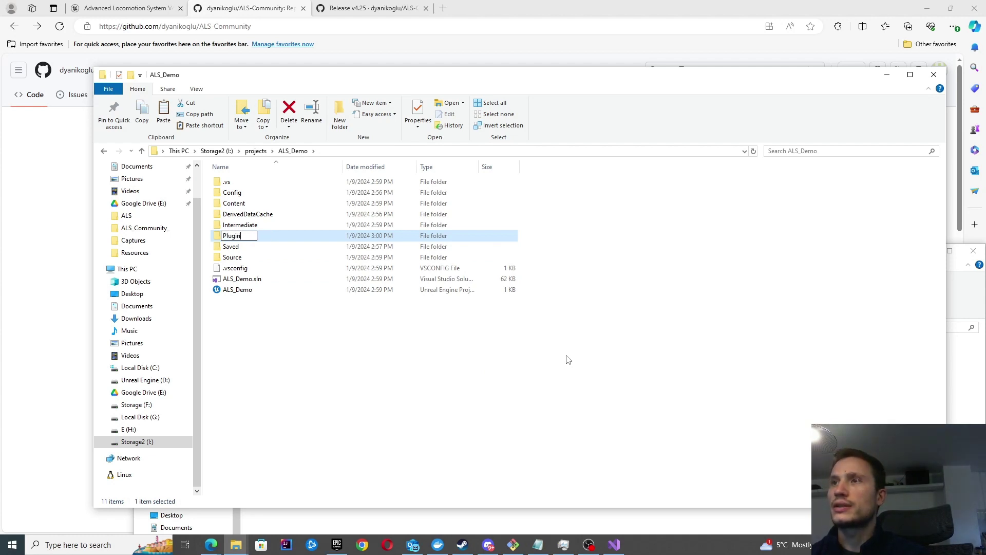
key(Return)
key(Return)
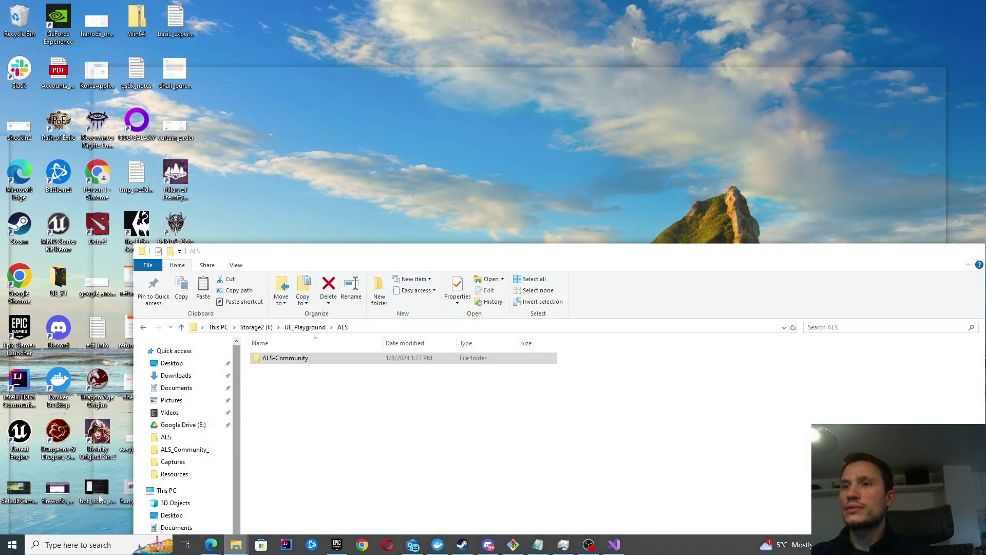
Step: Paste ALS-Community into Plugins and relaunch ALS_Demo.uproject
click(154, 503)
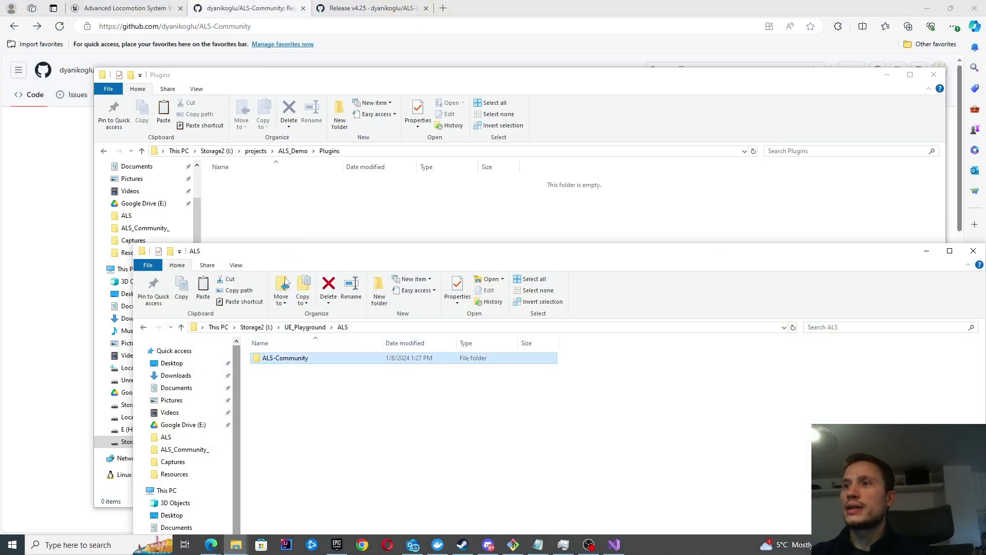
click(299, 233)
key(ctrl+v)
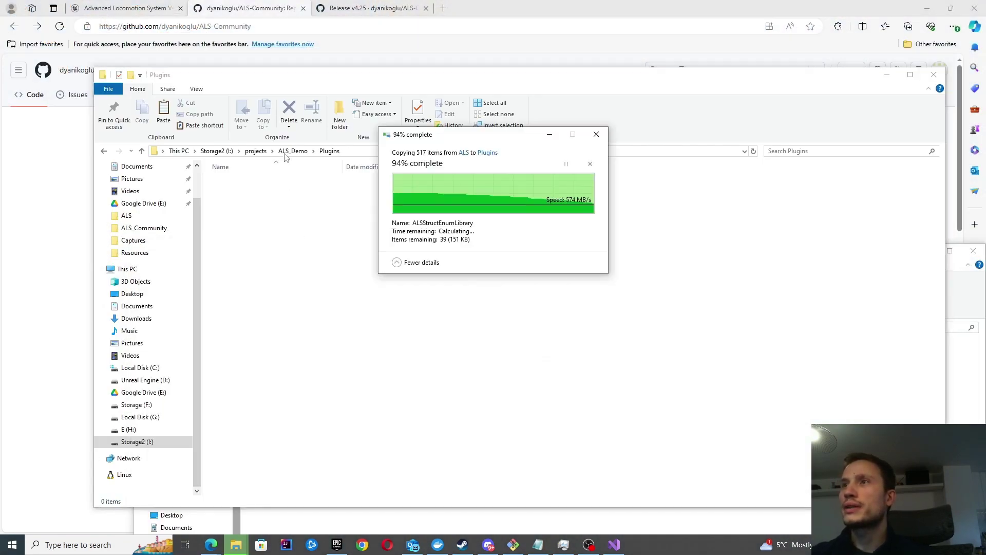
click(292, 150)
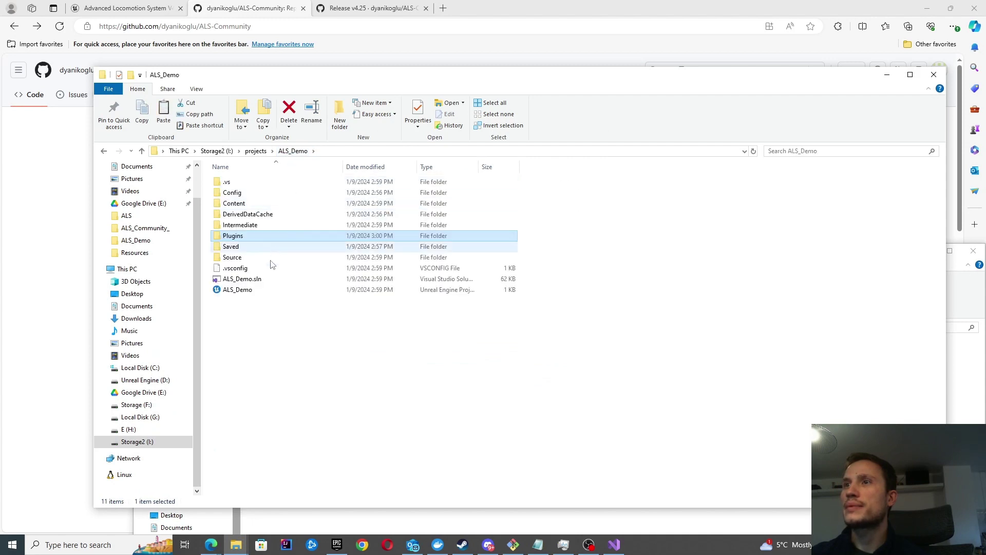
double_click(256, 290)
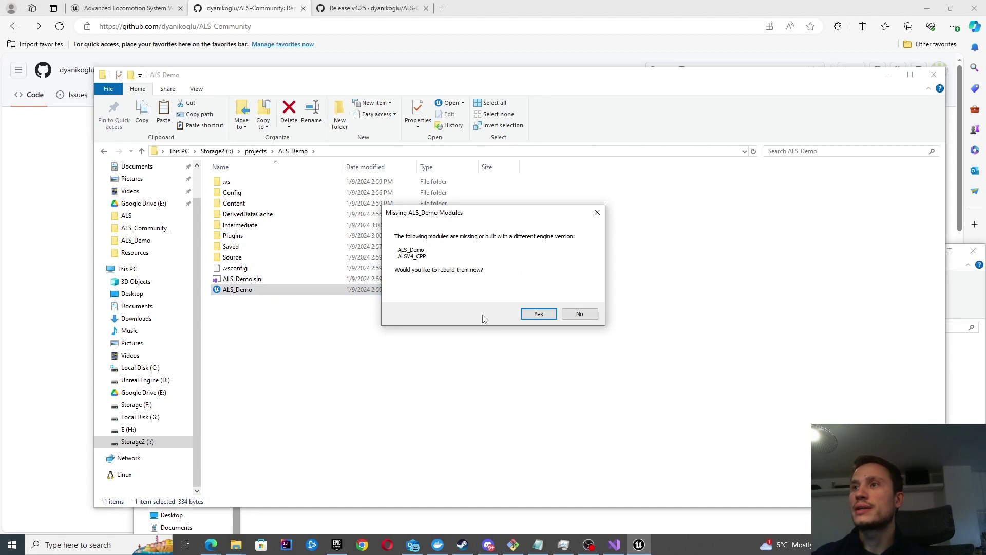
Step: Accept rebuilding the missing ALS_Demo and ALSV4_CPP modules
click(539, 315)
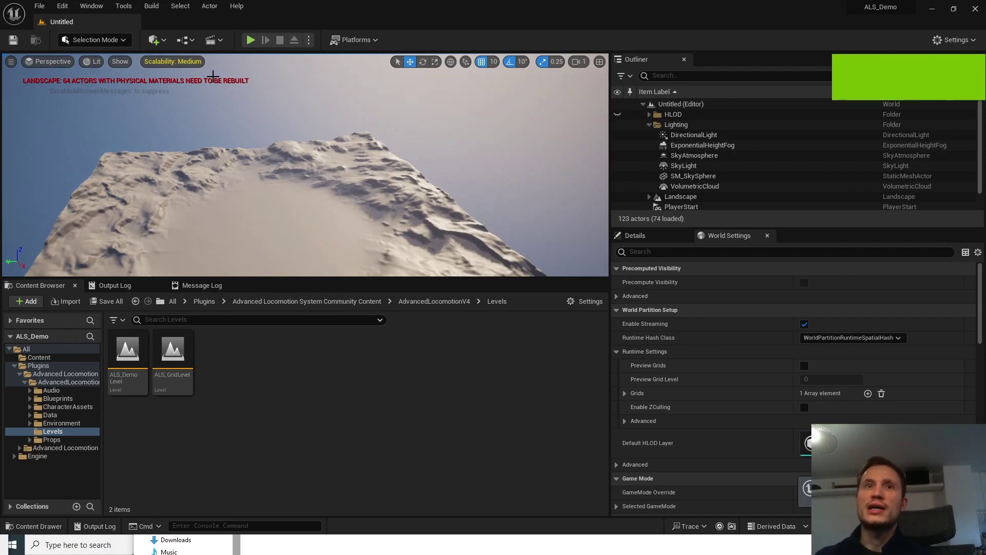
click(61, 7)
click(103, 163)
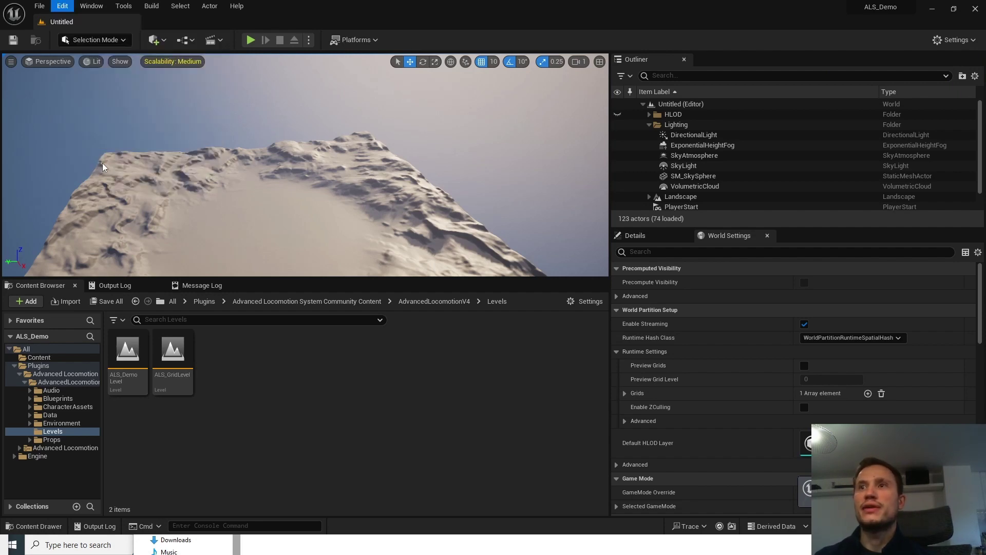
text(als)
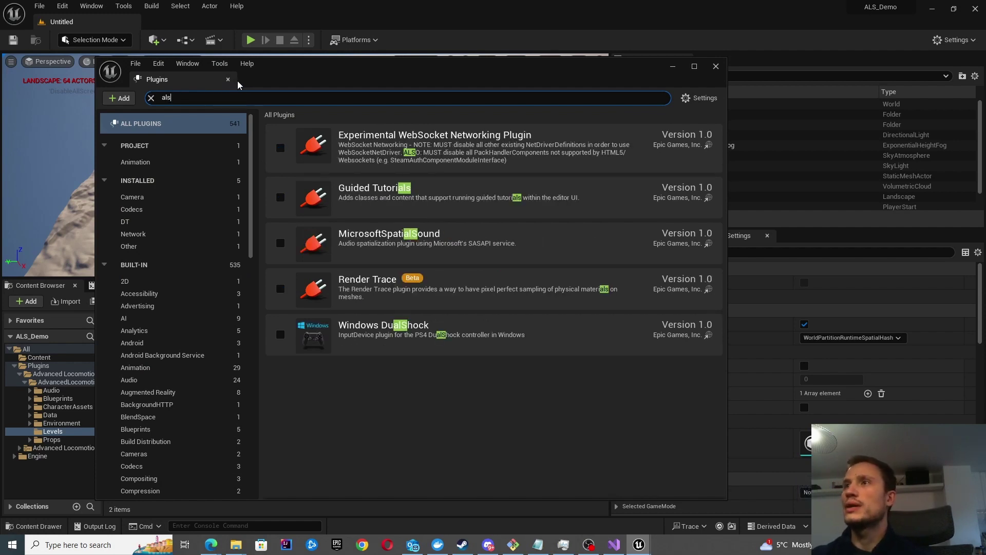
key(BackSpace)
key(BackSpace)
key(BackSpace)
text(advan)
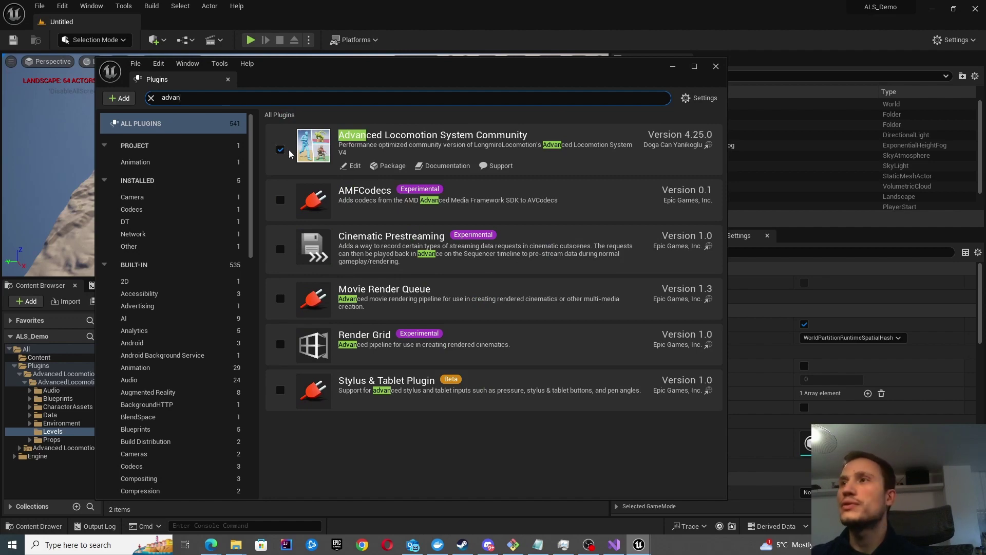
click(716, 68)
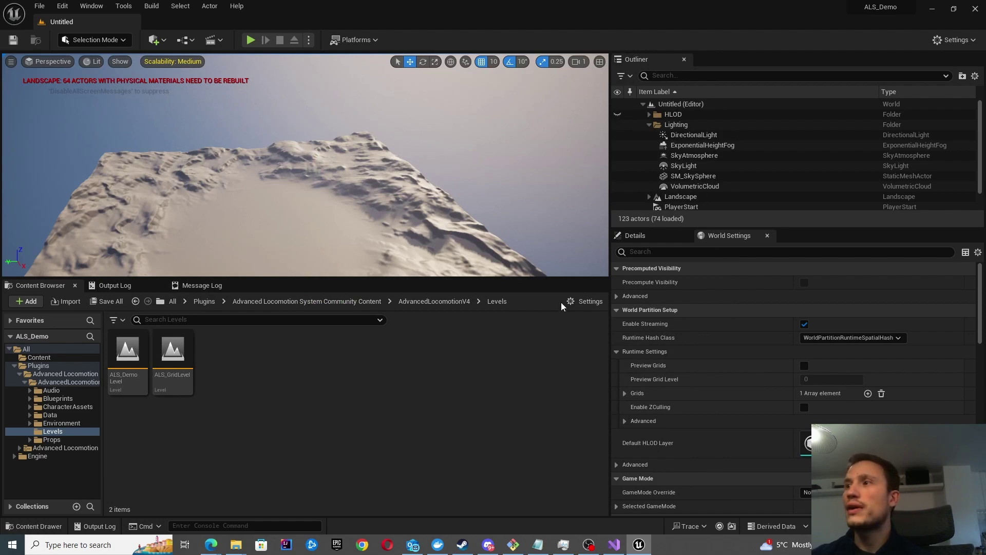
Step: Browse to the AdvancedLocomotionV4 Levels folder and open ALS_DemoLevel
click(576, 301)
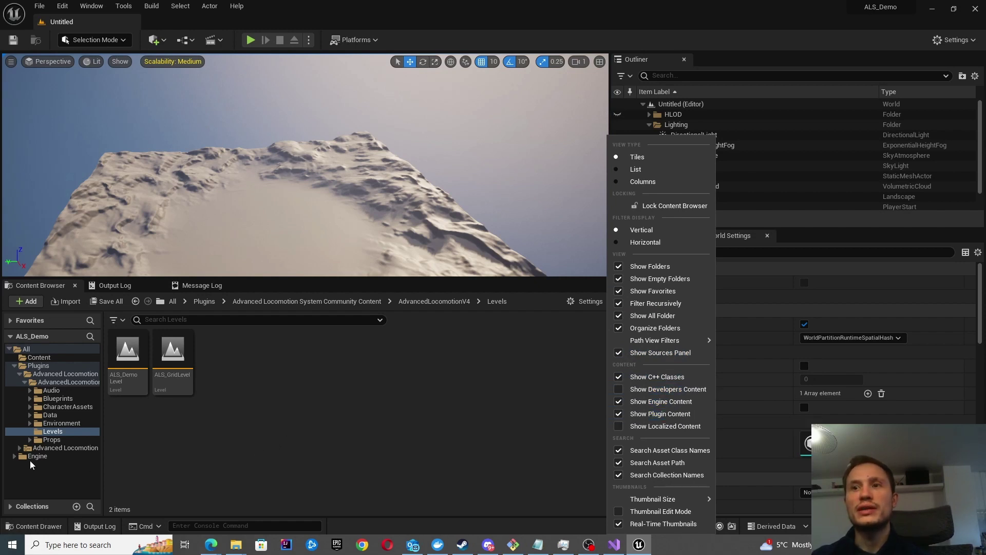
click(40, 383)
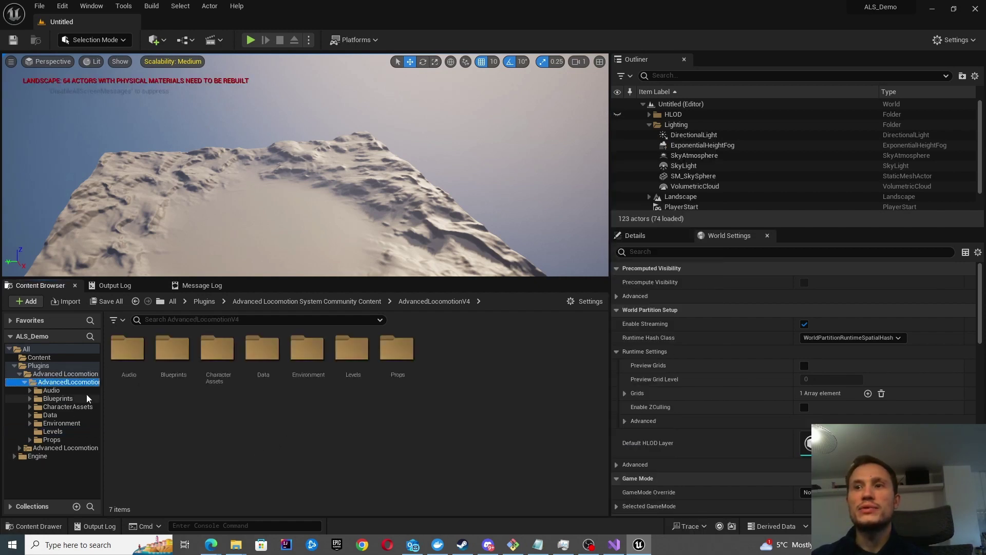
click(56, 376)
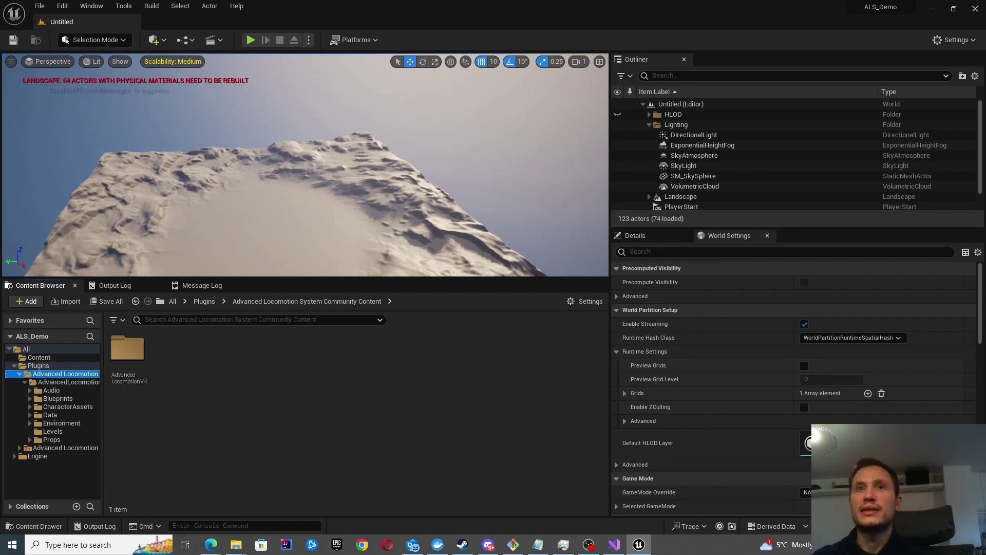
click(53, 431)
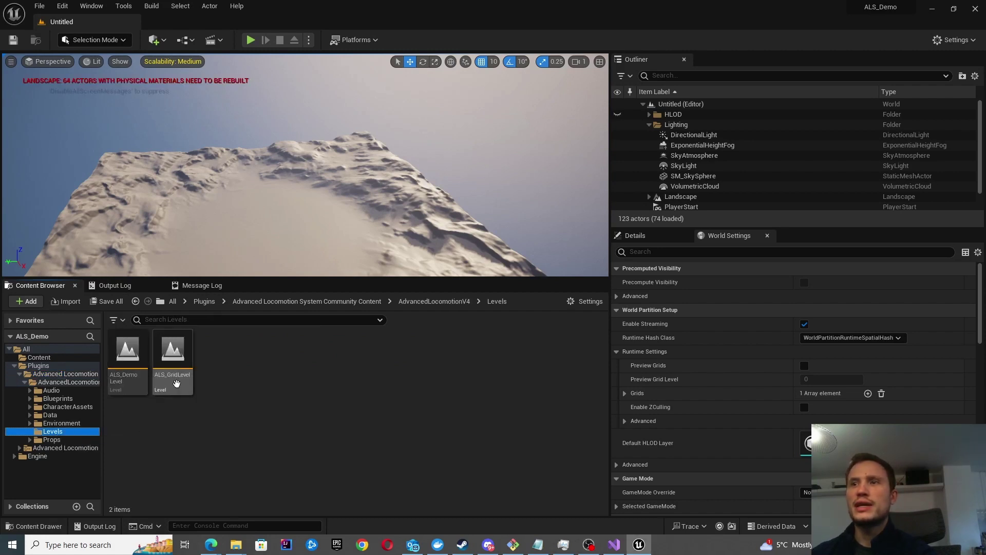
double_click(128, 358)
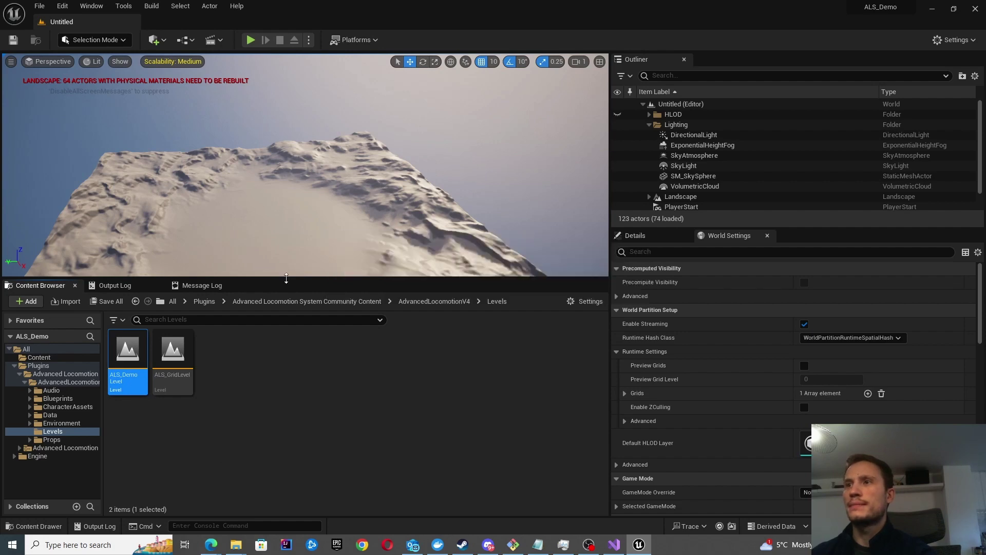
Step: Enlarge the 3D viewport and start playing ALS_DemoLevel in the editor
drag(283, 277, 283, 419)
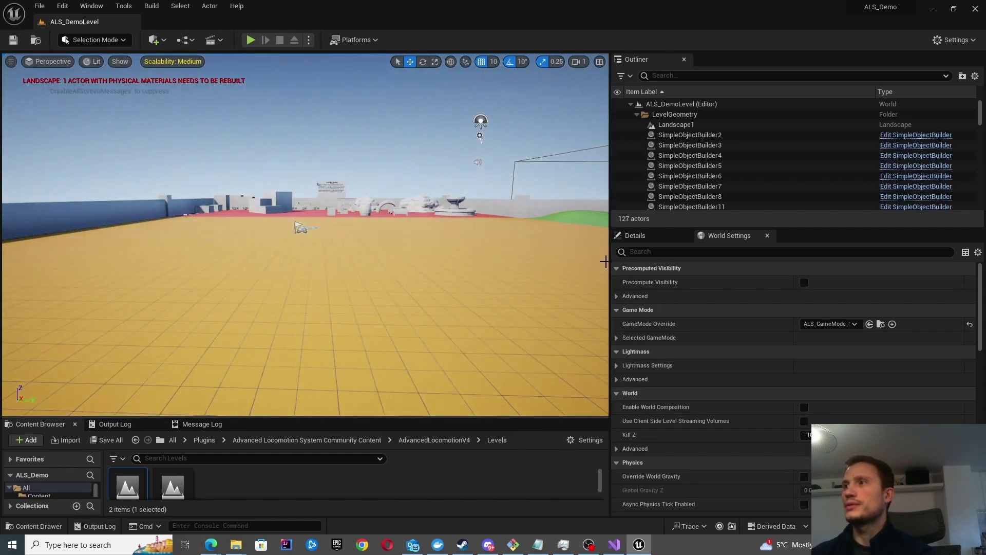
drag(611, 259, 829, 252)
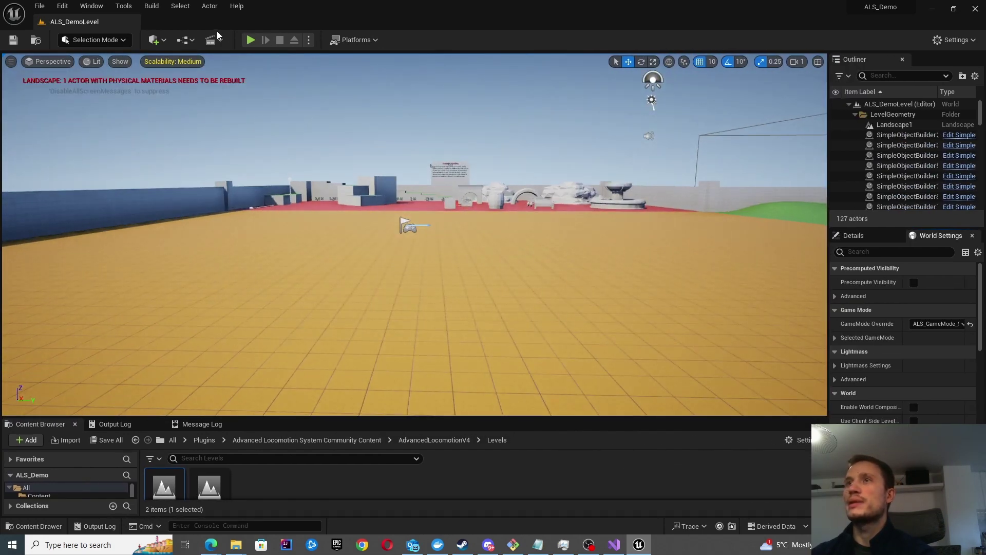
click(251, 39)
click(335, 175)
Step: Run the character forward, switch overlays to Hands Tied then Rifle, and stop playing
key(w)
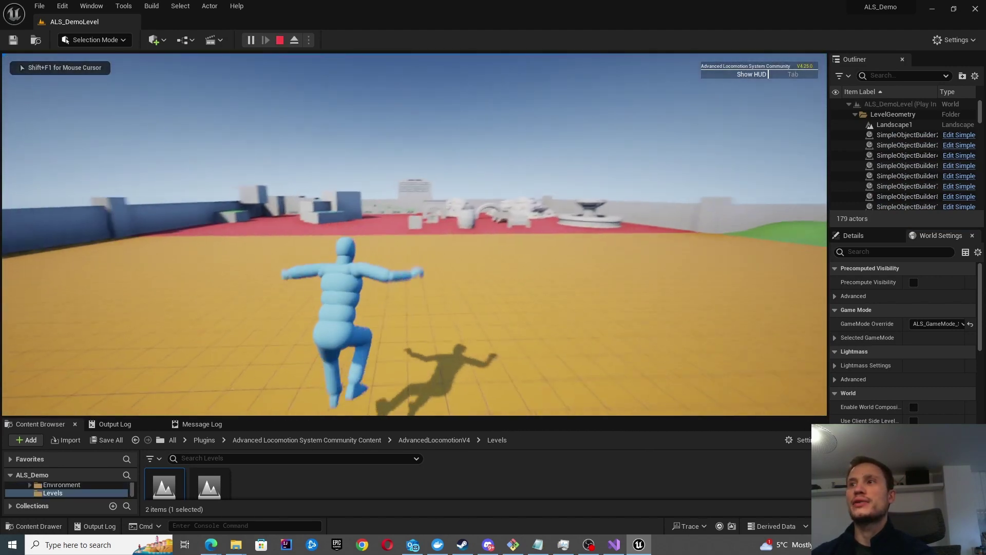
key(q)
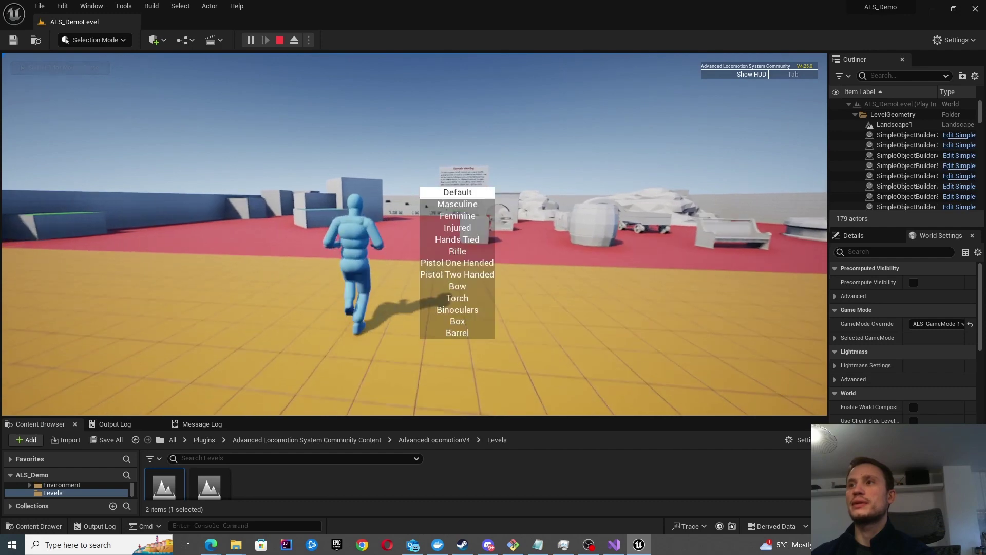
scroll(414, 234, down, 1)
scroll(414, 234, down, 1)
scroll(451, 262, down, 1)
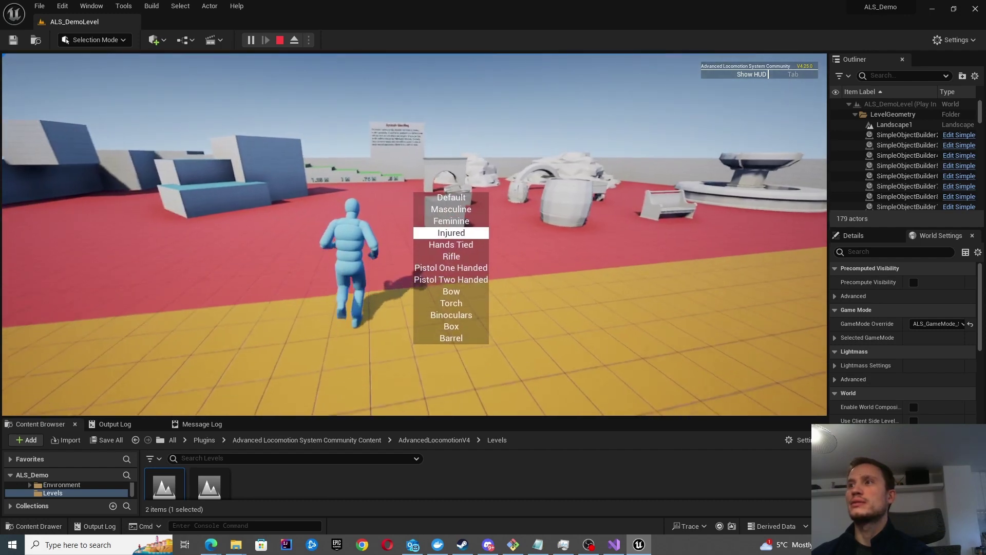
scroll(451, 262, down, 1)
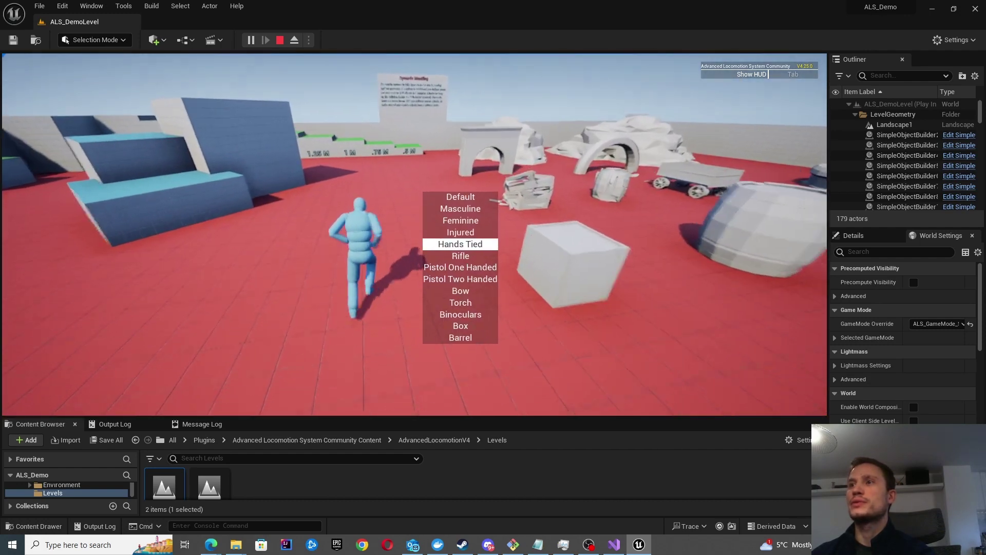
key(q)
scroll(414, 233, down, 1)
key(q)
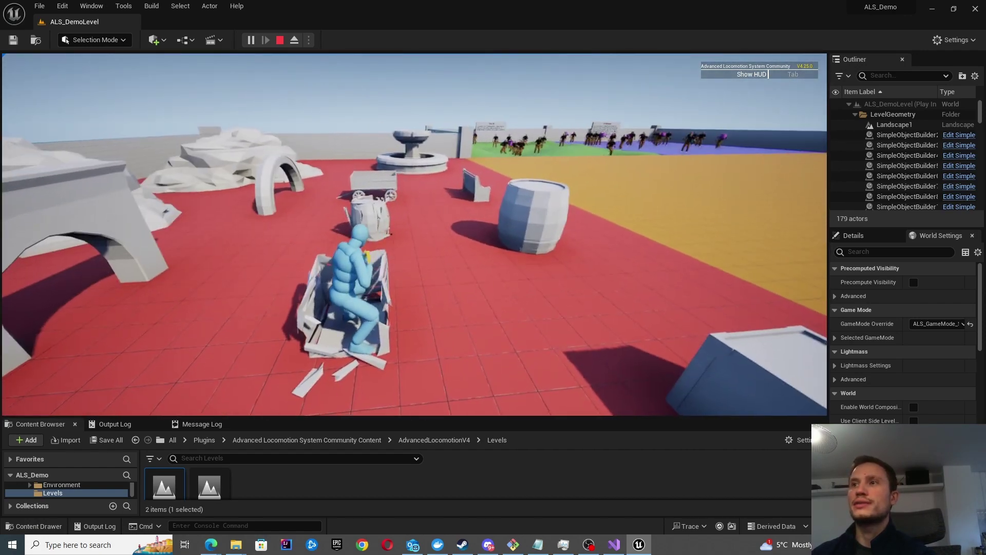
key(Escape)
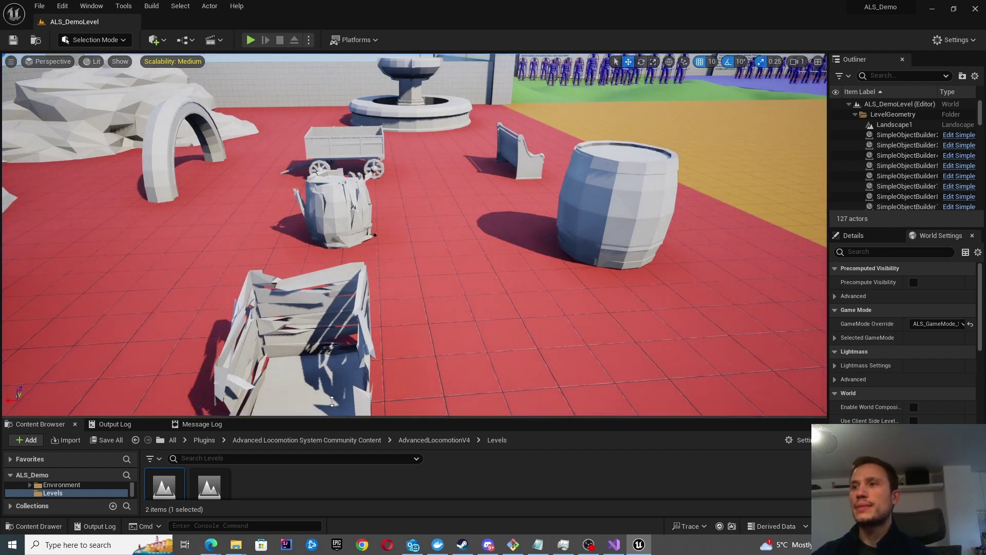
Step: Open IMC_Default from the ALS Blueprints Input folder and expand its ForwardMovementAction key mappings
drag(331, 416, 333, 295)
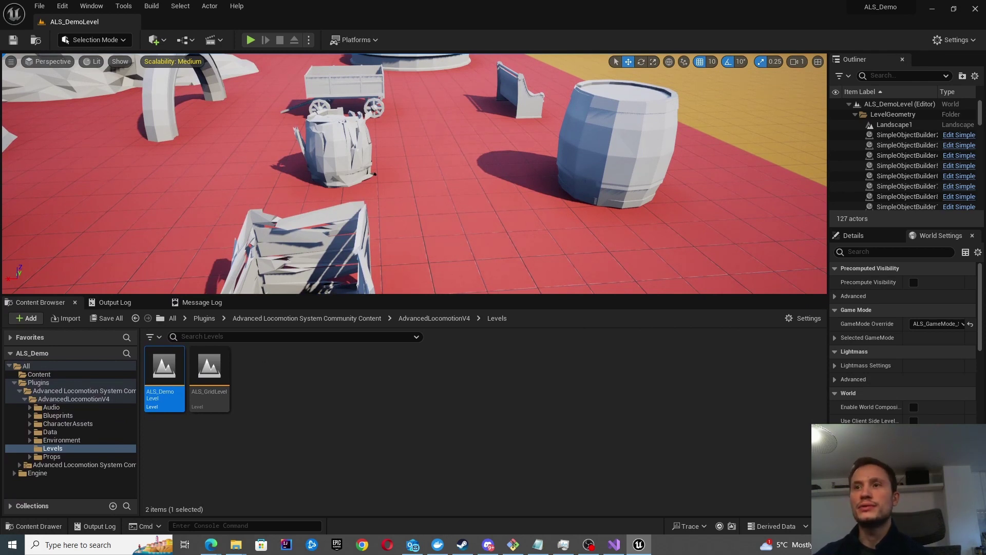
click(52, 448)
click(31, 416)
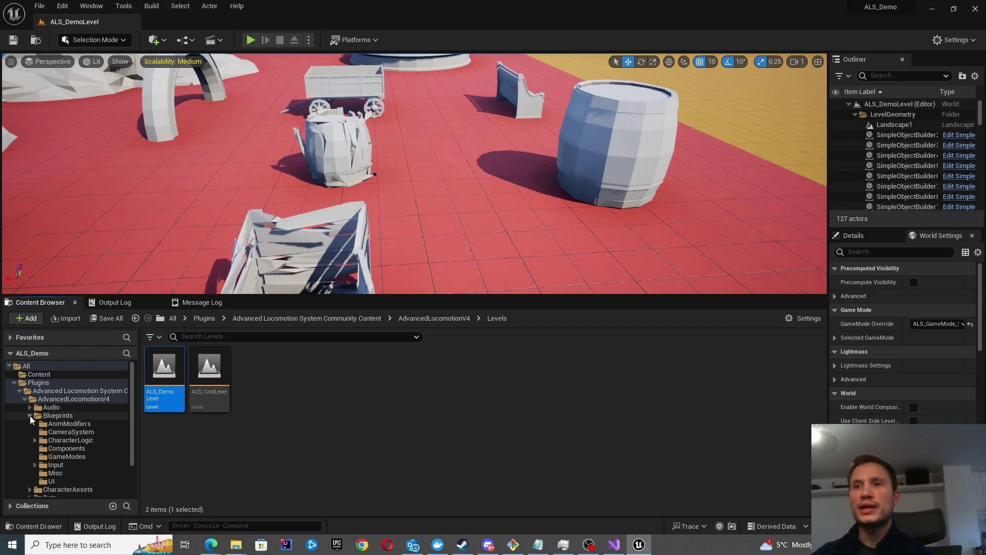
click(54, 466)
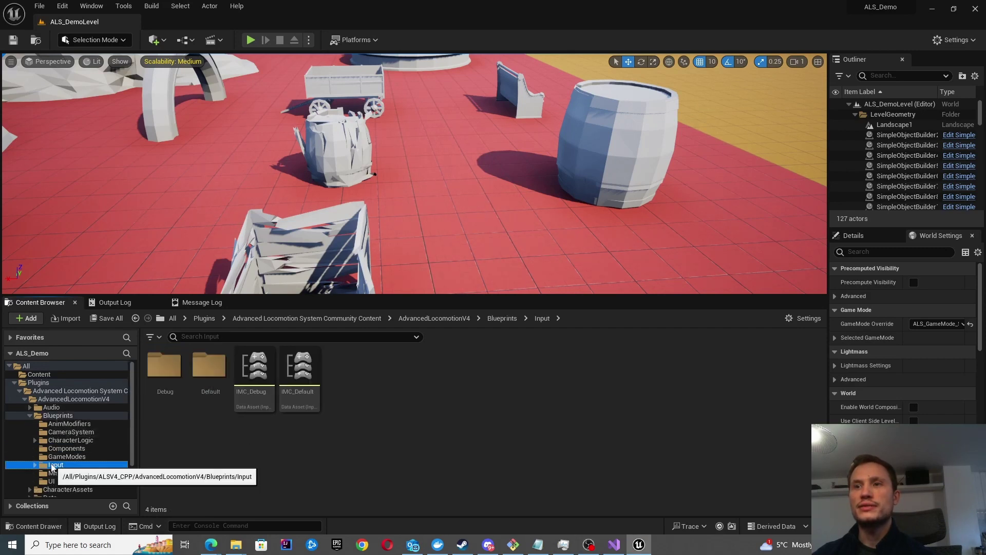
click(266, 387)
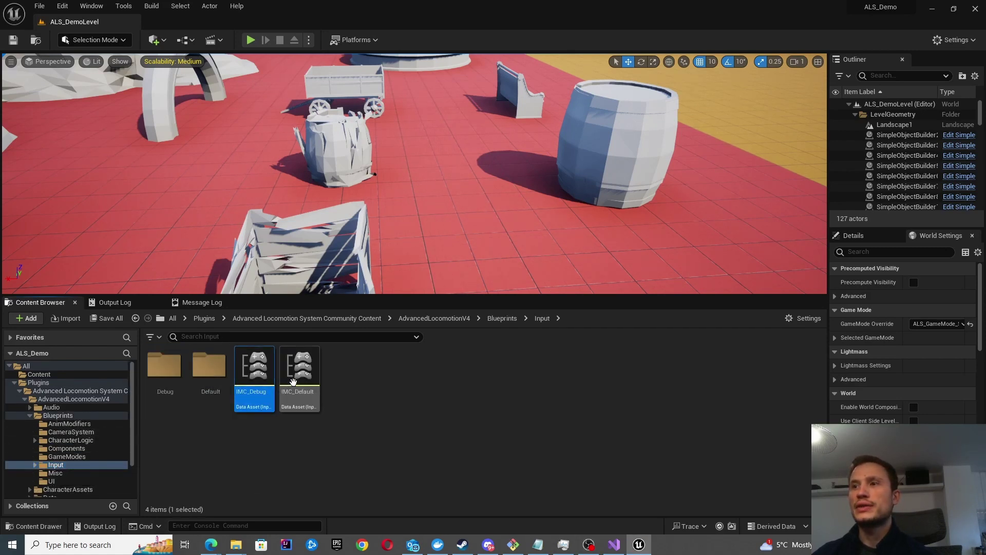
click(301, 384)
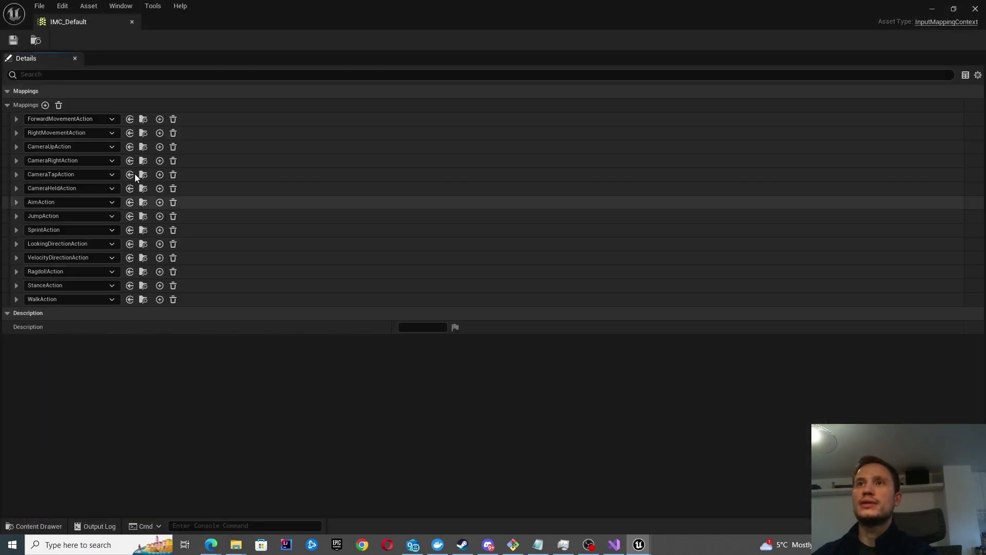
click(15, 119)
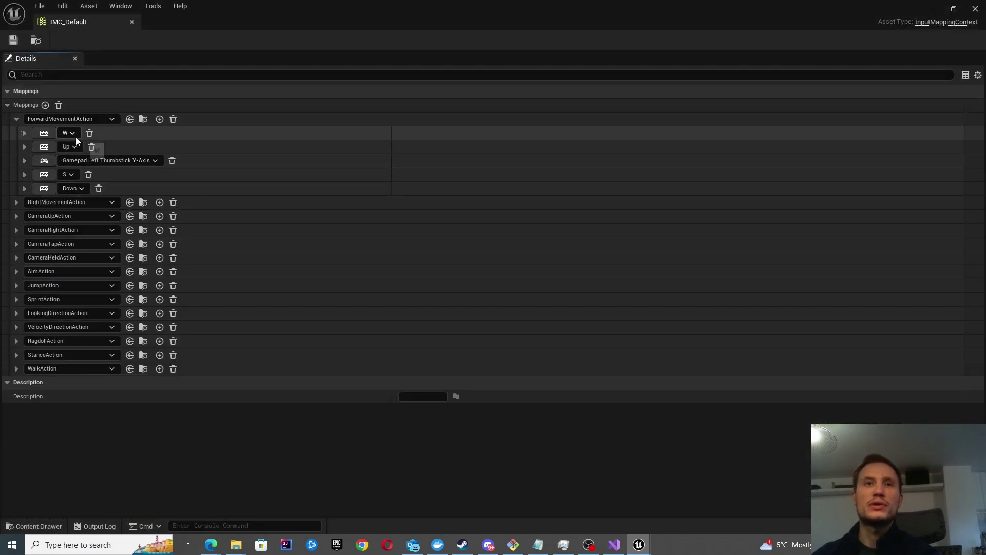
click(130, 22)
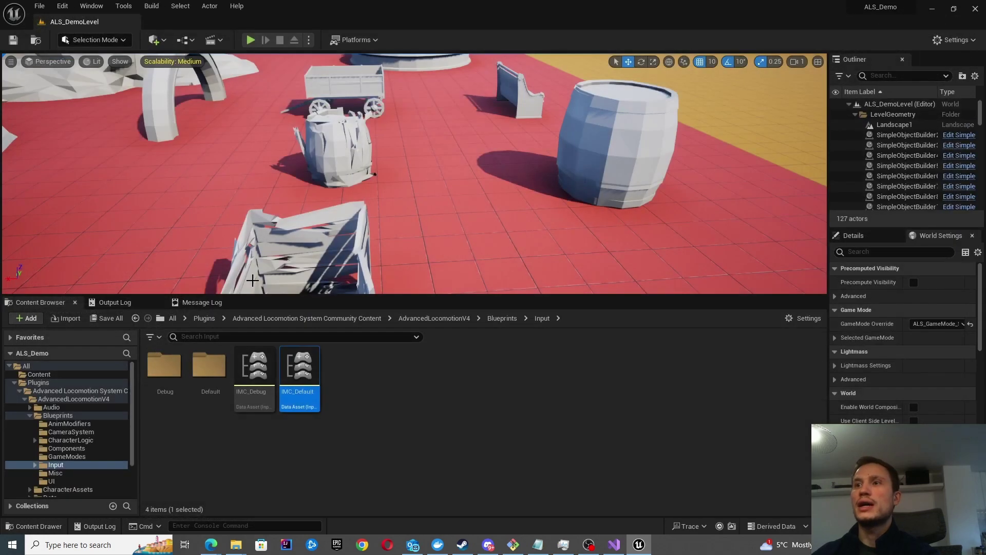
right_click(308, 377)
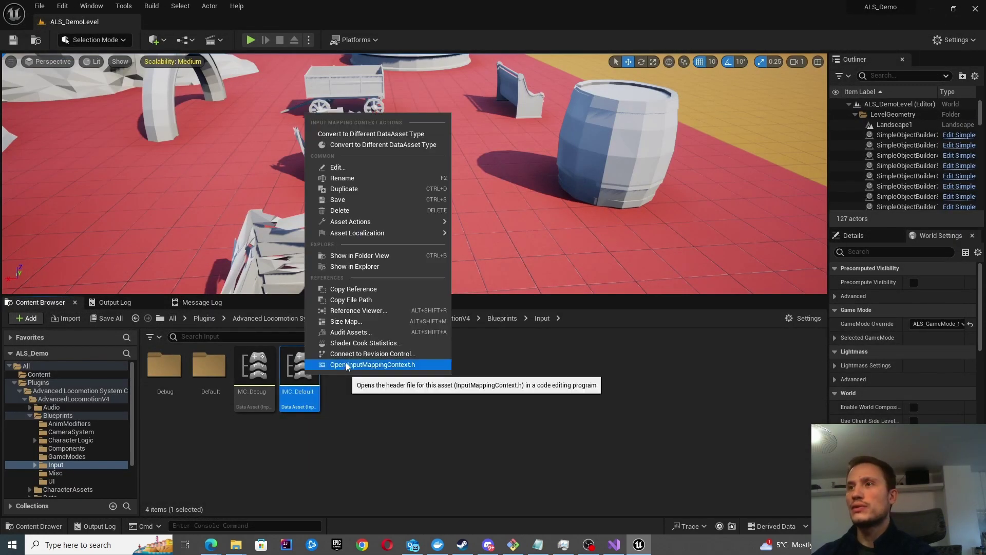
click(357, 310)
scroll(357, 242, up, 4)
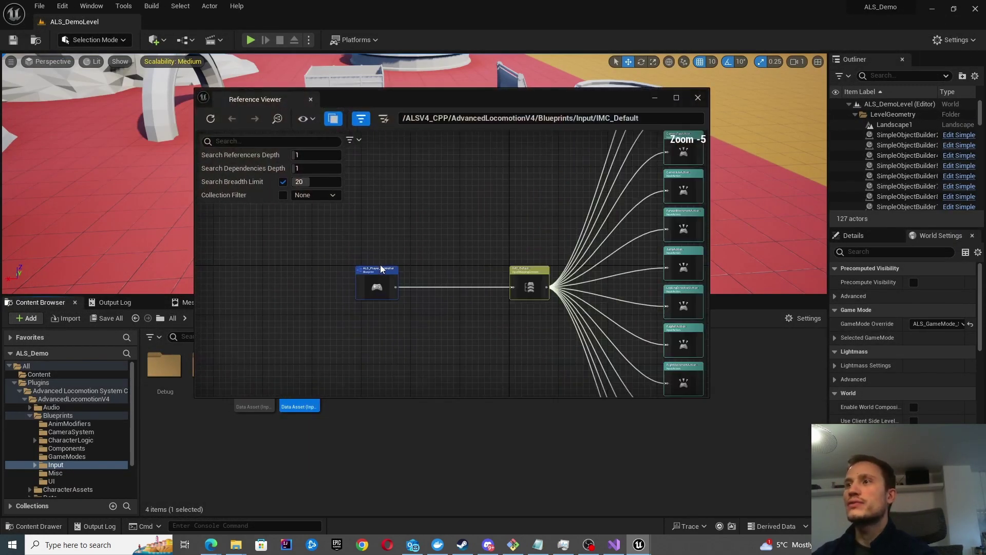
scroll(370, 285, up, 4)
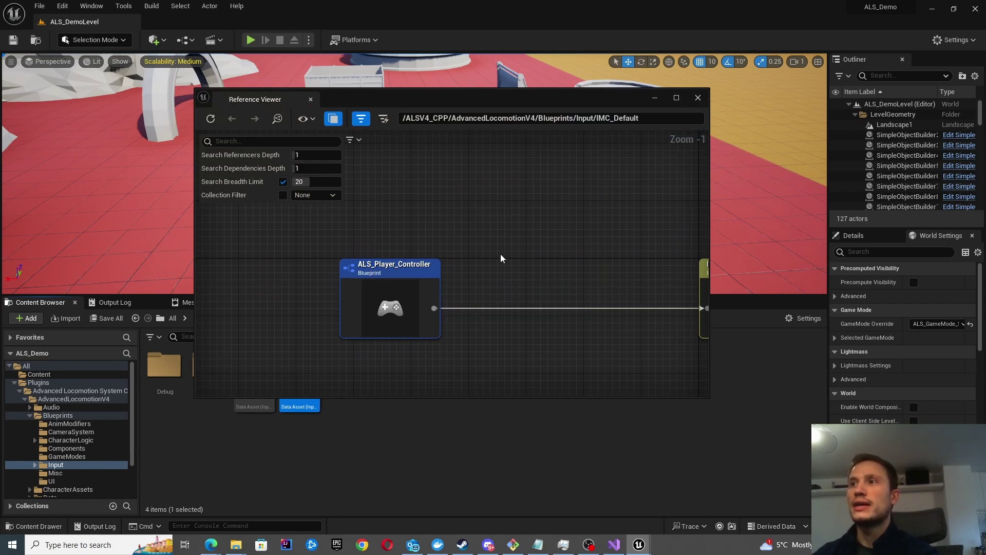
Step: Close the reference graph, search the ALS plugin content for 'player', and open ALS_Player_Controller
click(697, 97)
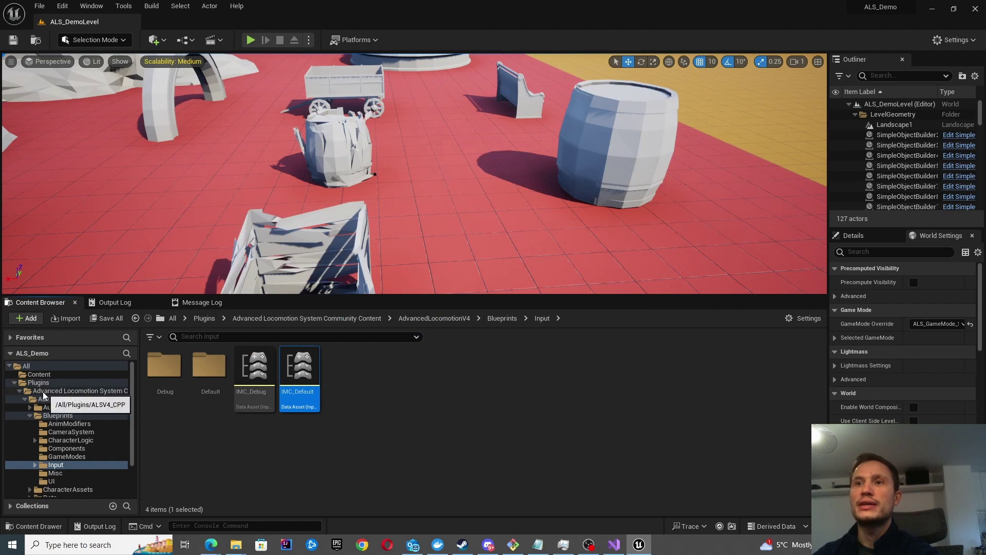
click(77, 391)
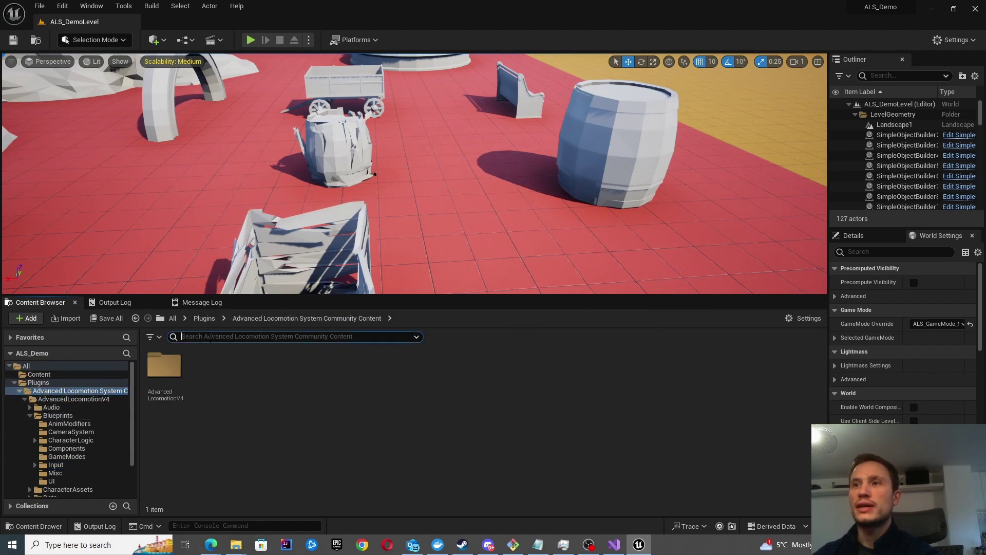
click(248, 335)
text(player)
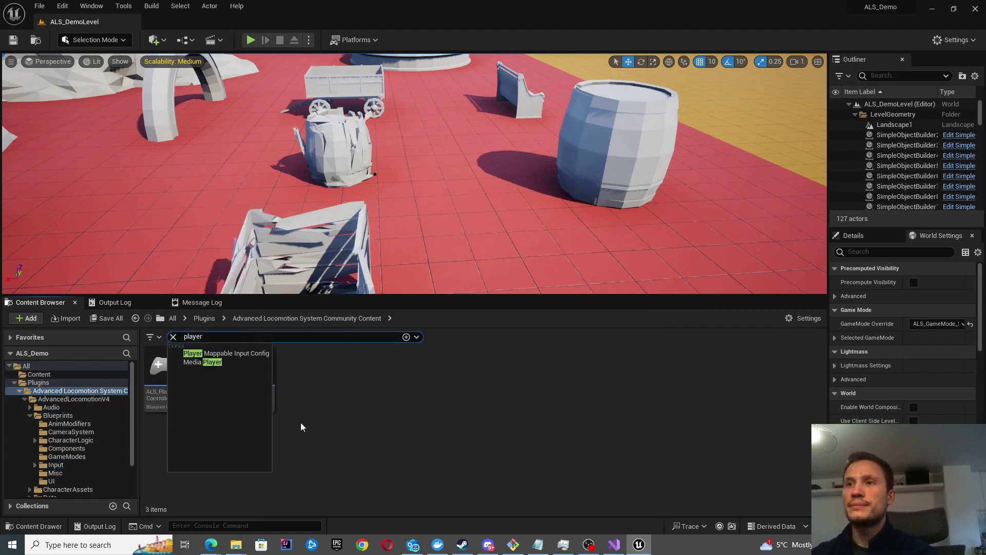
double_click(165, 366)
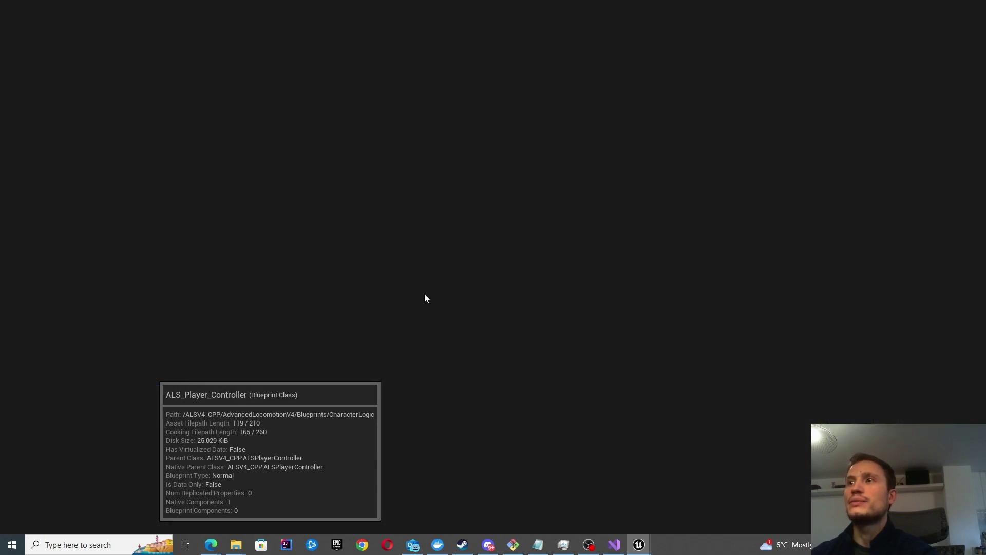
mouse_move(46, 287)
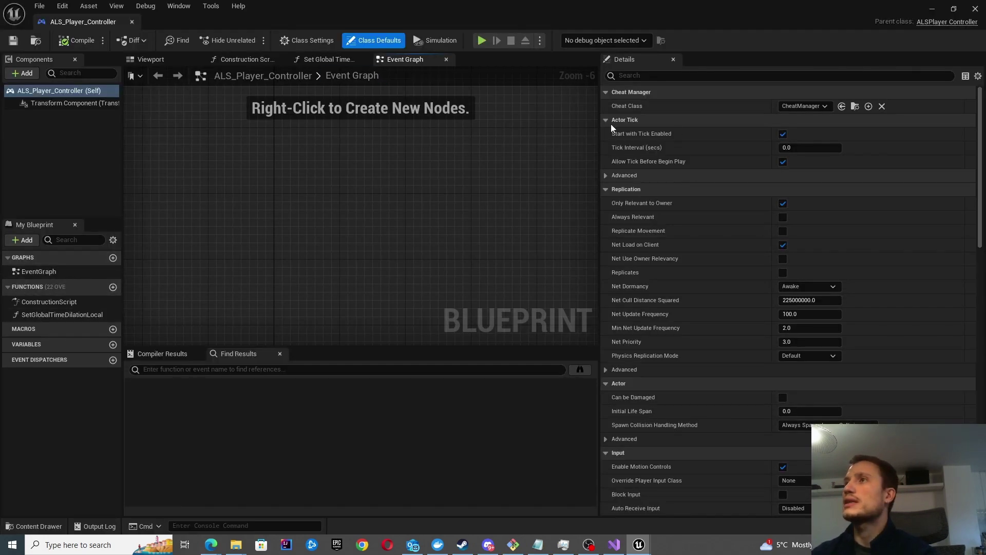
scroll(771, 254, down, 2)
scroll(770, 254, down, 2)
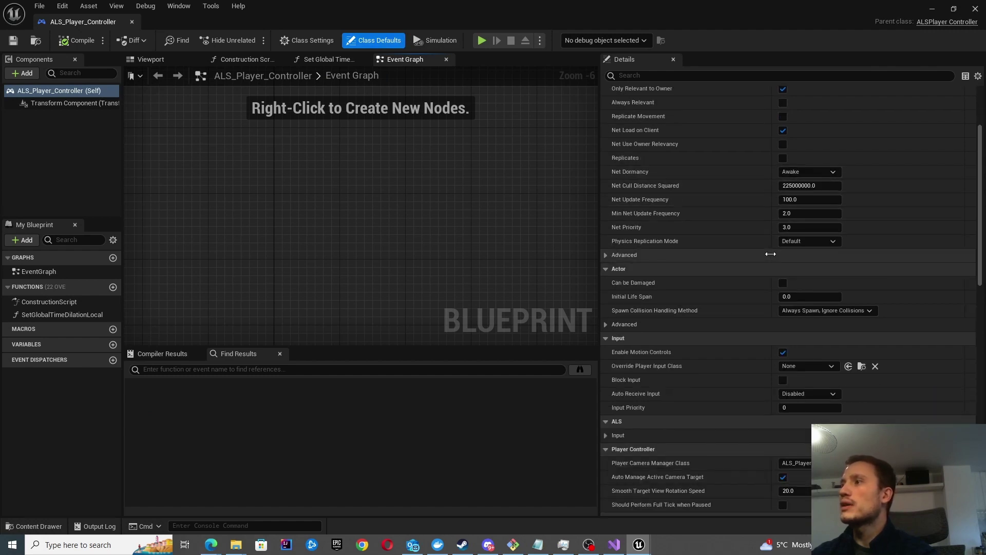
scroll(770, 253, down, 1)
scroll(771, 254, down, 1)
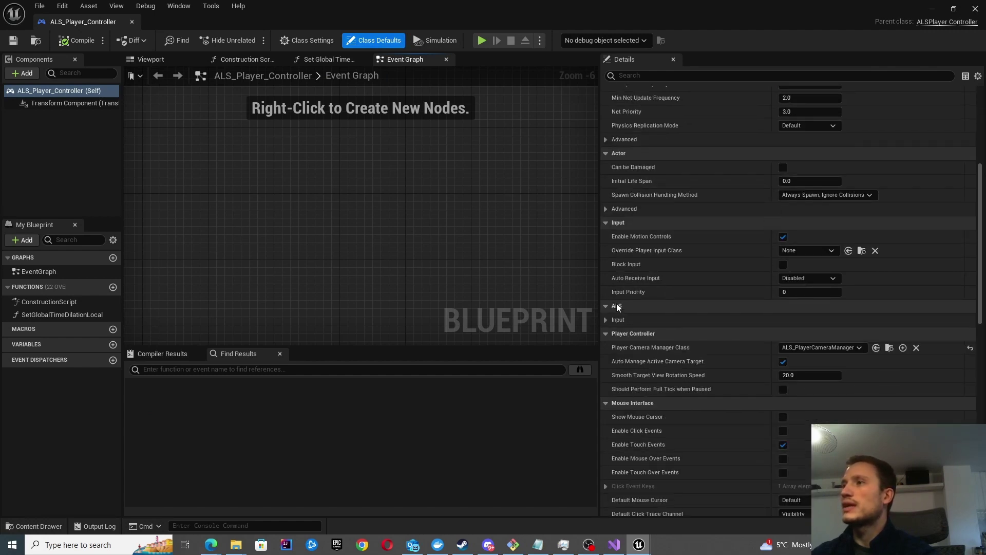
Step: Expand the ALS Input category to show IMC_Default and IMC_Debug, then close the blueprint
click(607, 320)
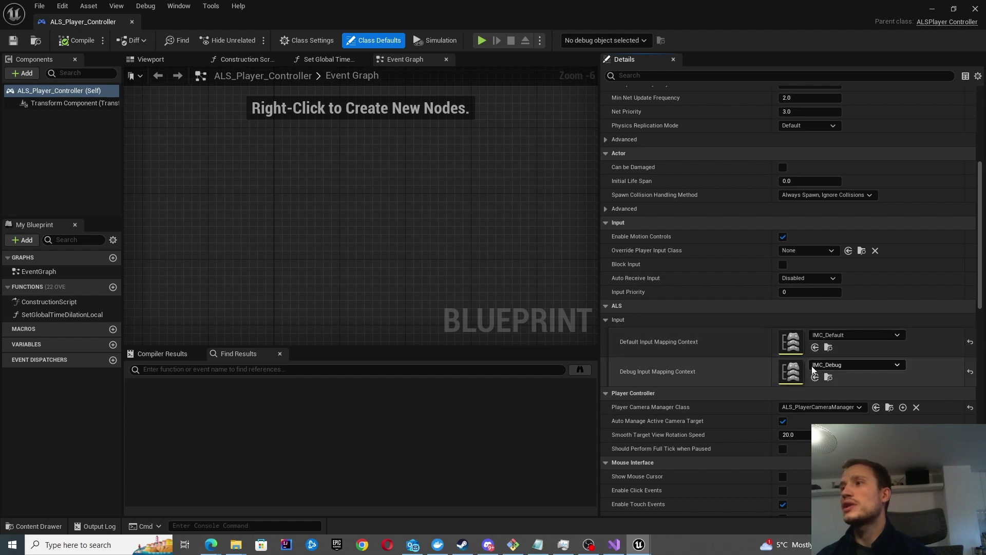
click(133, 21)
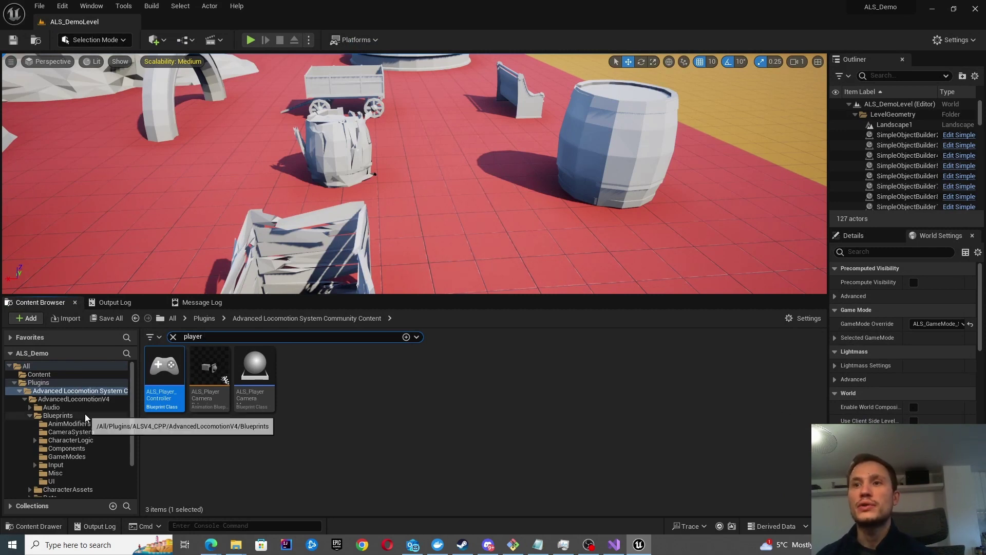
mouse_move(210, 545)
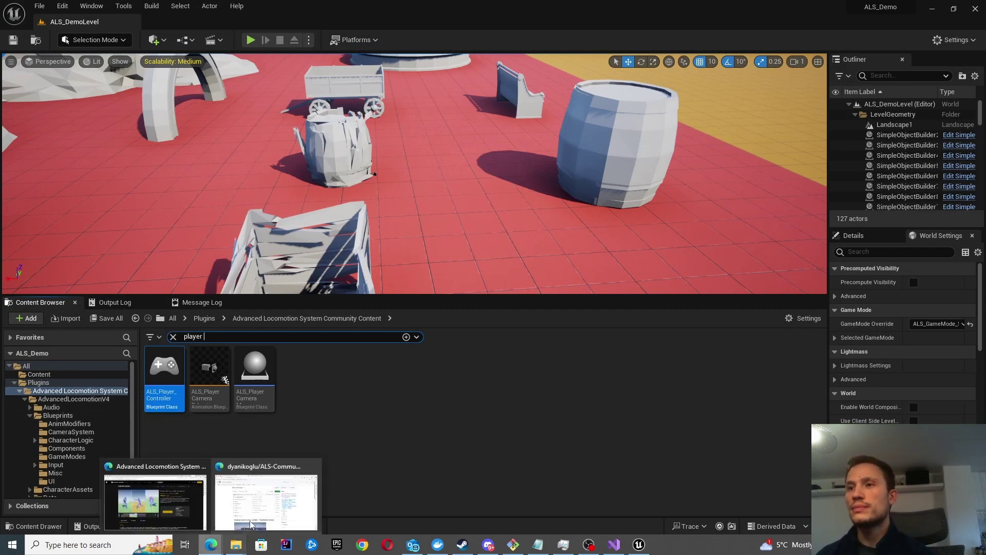
Step: Switch to Edge and follow the ALS-Community README's Join Our Discord invite
click(270, 505)
scroll(244, 194, down, 4)
scroll(309, 231, down, 2)
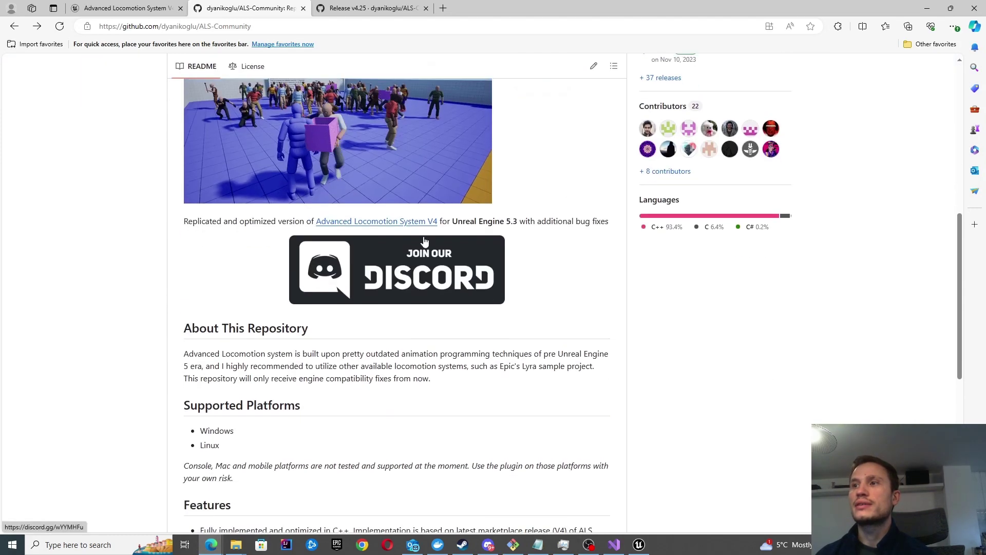
click(365, 255)
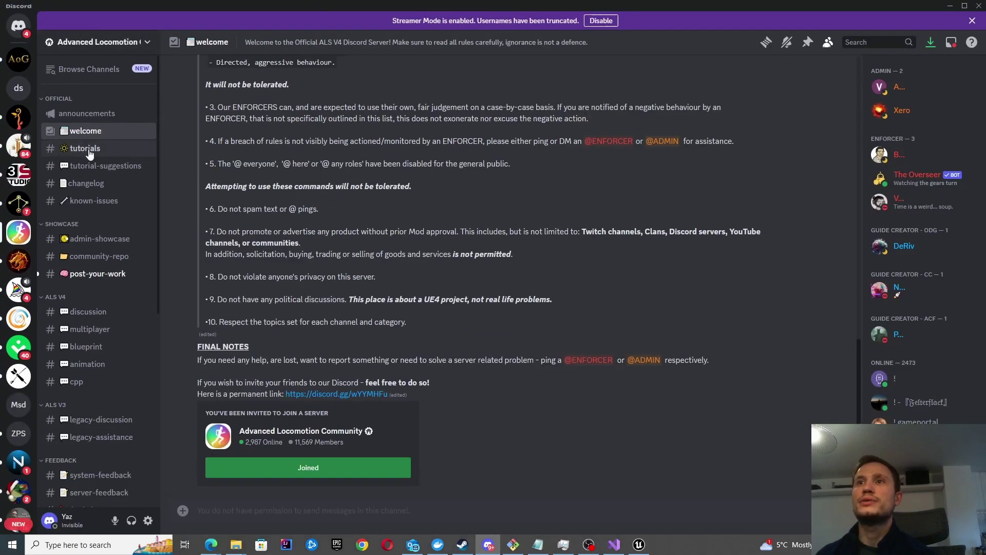
Step: Browse the #tutorials channel, minimize Discord, and return to the Advanced Locomotion System V4 page
click(85, 148)
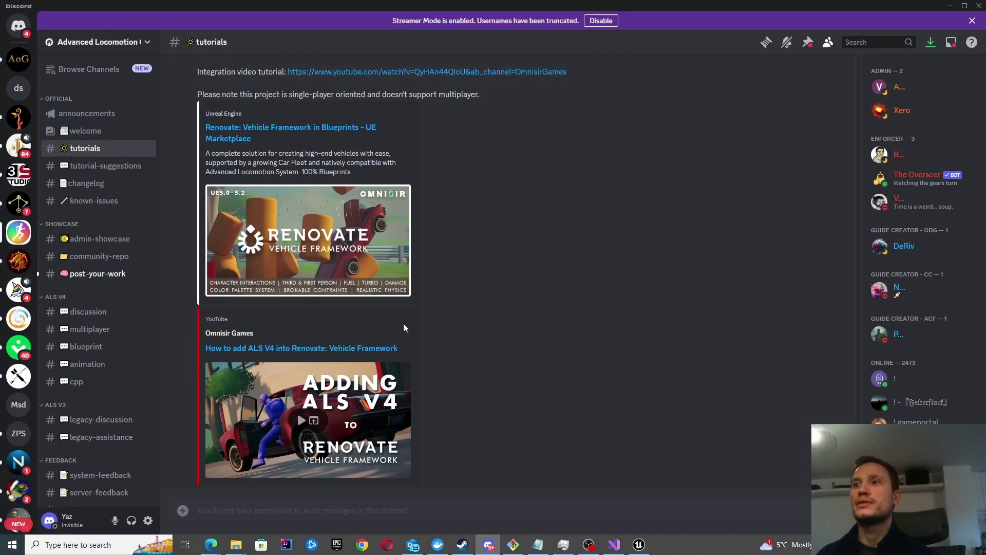
scroll(404, 323, up, 3)
scroll(400, 315, up, 5)
scroll(401, 316, up, 4)
scroll(400, 315, up, 2)
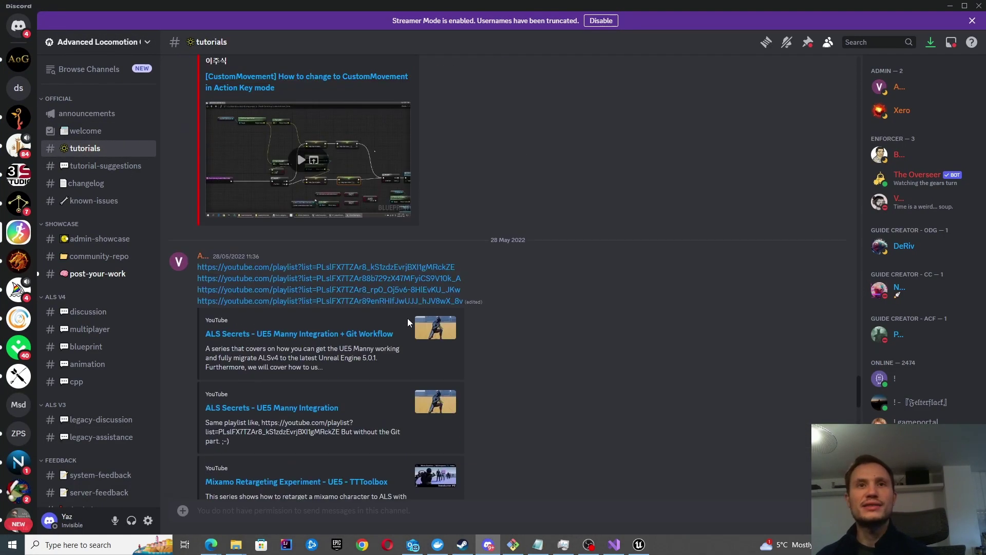
scroll(407, 319, up, 2)
scroll(471, 339, up, 2)
scroll(464, 337, up, 3)
scroll(461, 335, up, 2)
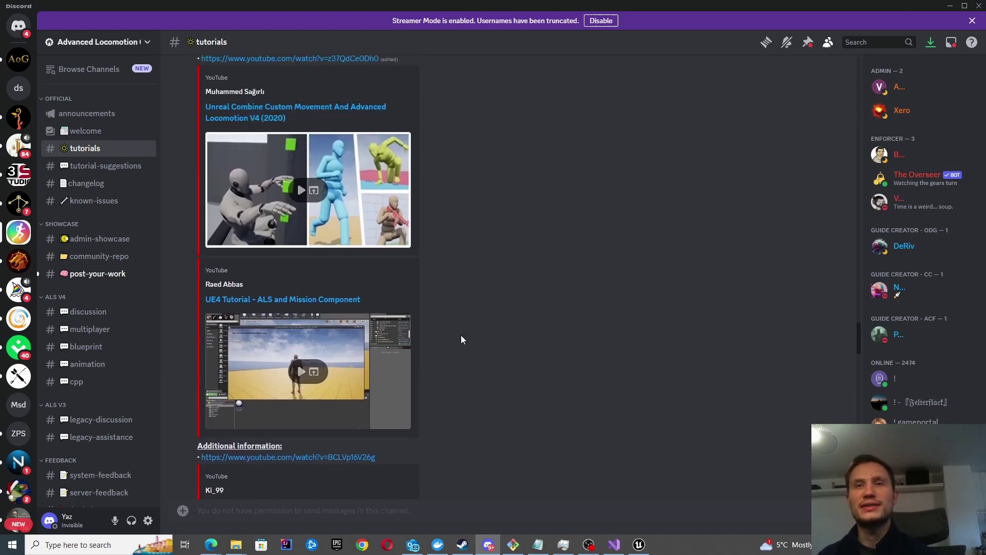
scroll(461, 335, up, 3)
scroll(461, 336, up, 3)
scroll(460, 337, up, 3)
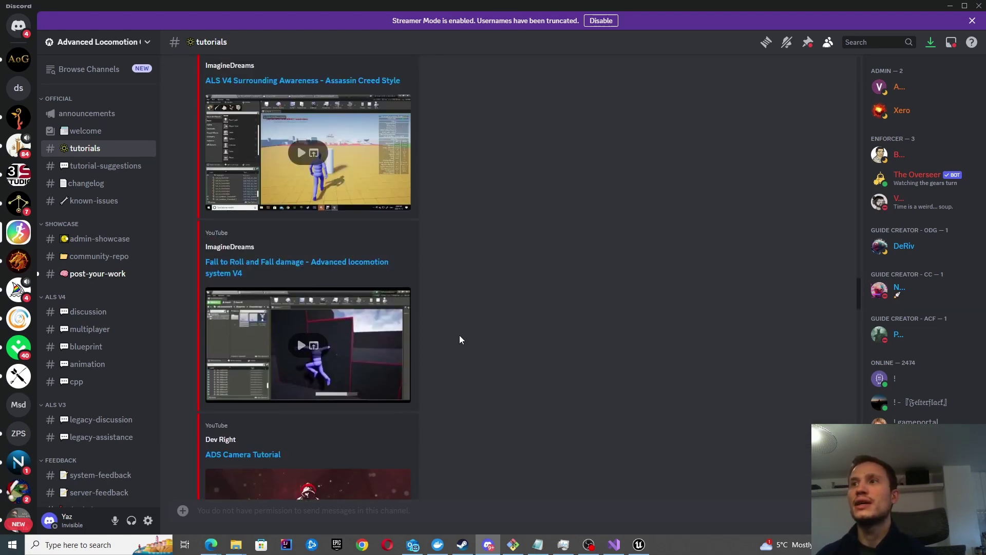
scroll(460, 337, up, 2)
scroll(467, 337, up, 1)
scroll(474, 337, up, 4)
scroll(509, 279, up, 1)
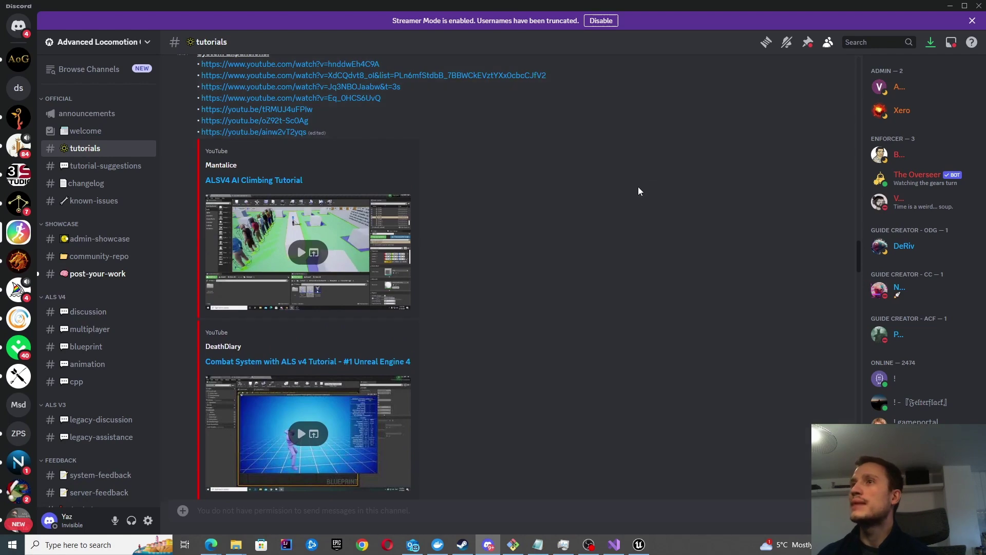
scroll(639, 187, up, 2)
scroll(626, 194, up, 1)
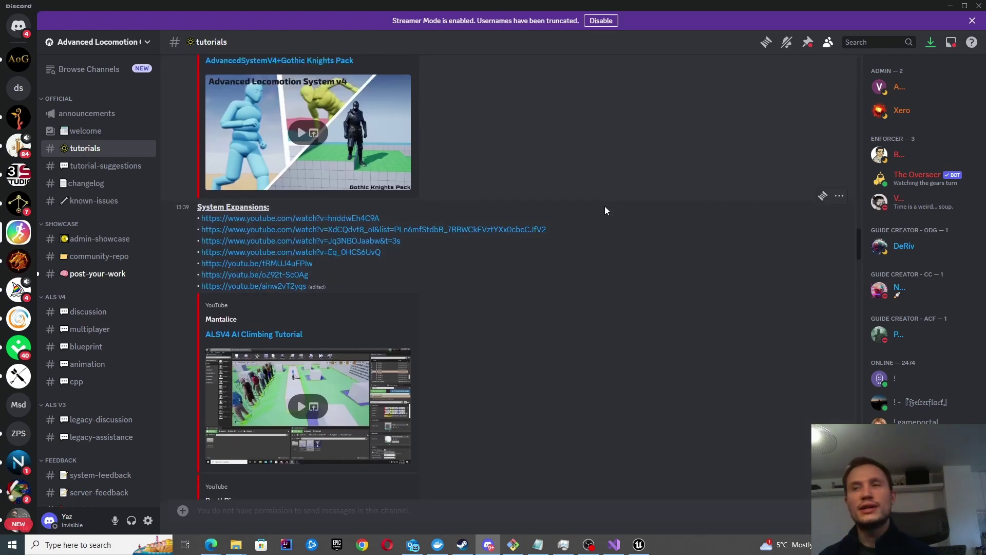
scroll(605, 206, up, 1)
scroll(601, 208, up, 3)
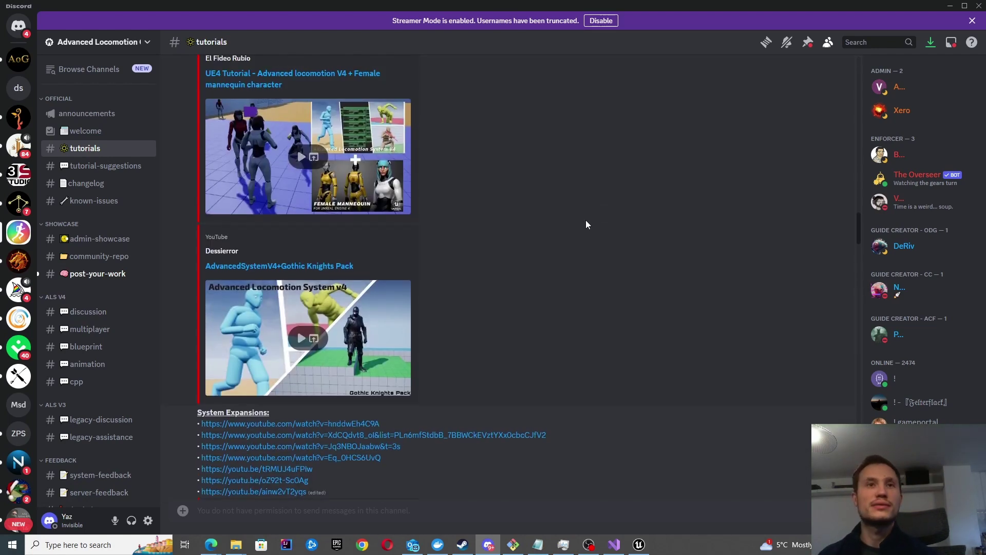
click(950, 6)
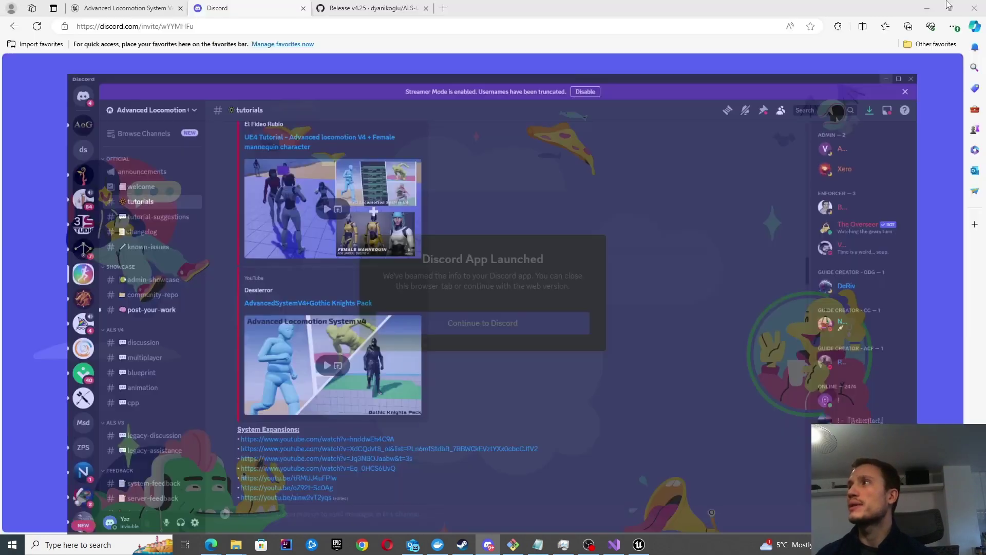
click(151, 9)
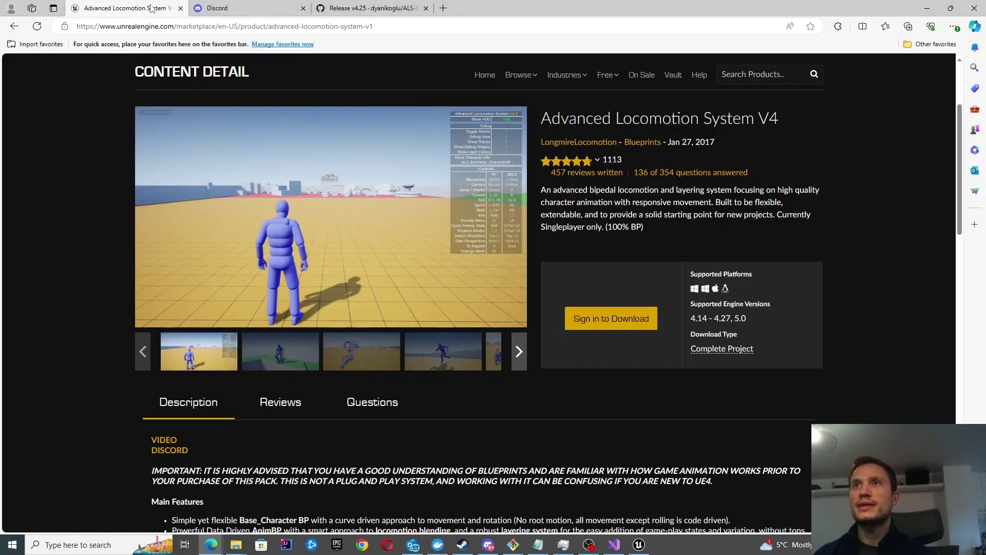